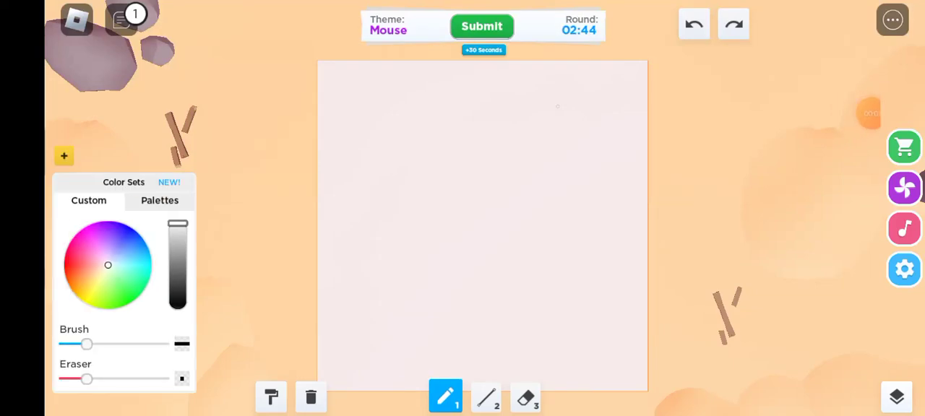
- Paint a thick grey blob for the mouse's head at the top left
{"action": "left_click", "coordinate": [159, 201]}
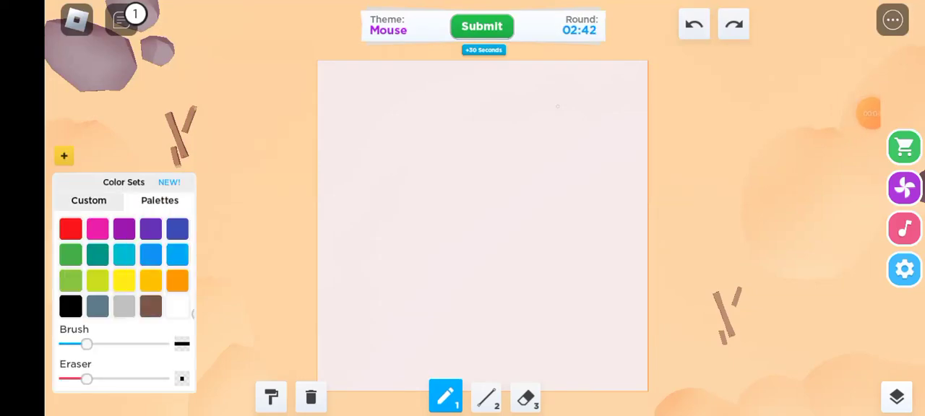
{"action": "left_click", "coordinate": [98, 306]}
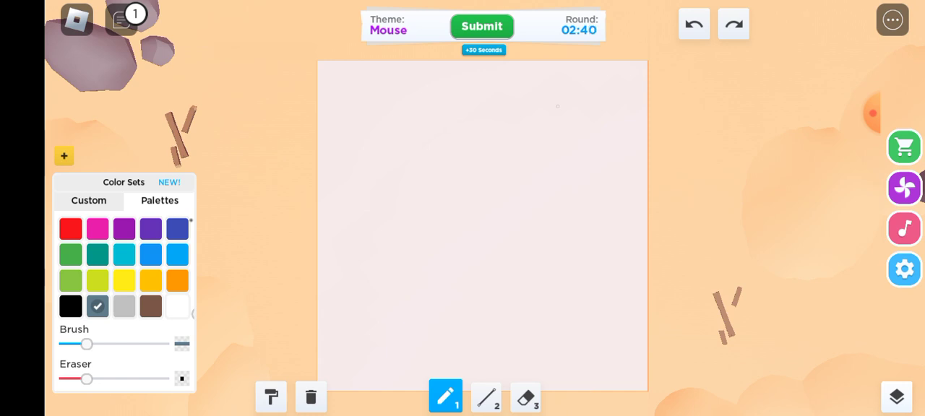
{"action": "mouse_move", "coordinate": [376, 109]}
{"action": "left_mouse_down"}
{"action": "mouse_move", "coordinate": [405, 145]}
{"action": "mouse_move", "coordinate": [412, 119]}
{"action": "left_mouse_up"}
{"action": "left_click_drag", "start_coordinate": [85, 345], "coordinate": [126, 344]}
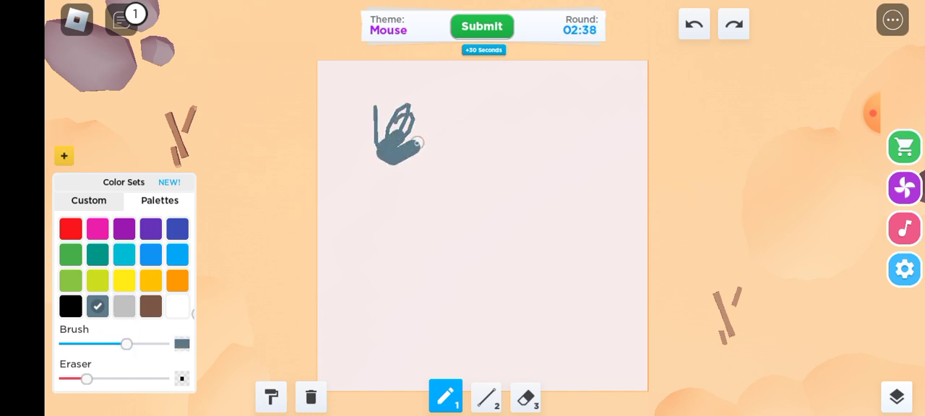
{"action": "mouse_move", "coordinate": [394, 123]}
{"action": "left_mouse_down"}
{"action": "mouse_move", "coordinate": [376, 174]}
{"action": "mouse_move", "coordinate": [405, 87]}
{"action": "mouse_move", "coordinate": [459, 150]}
{"action": "left_mouse_up"}
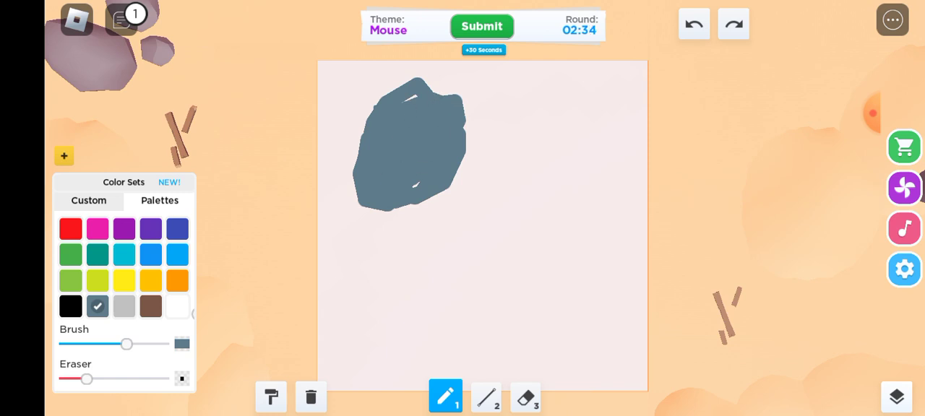
- Fill the whole canvas background with purple
{"action": "left_click", "coordinate": [271, 397]}
{"action": "left_click", "coordinate": [498, 251]}
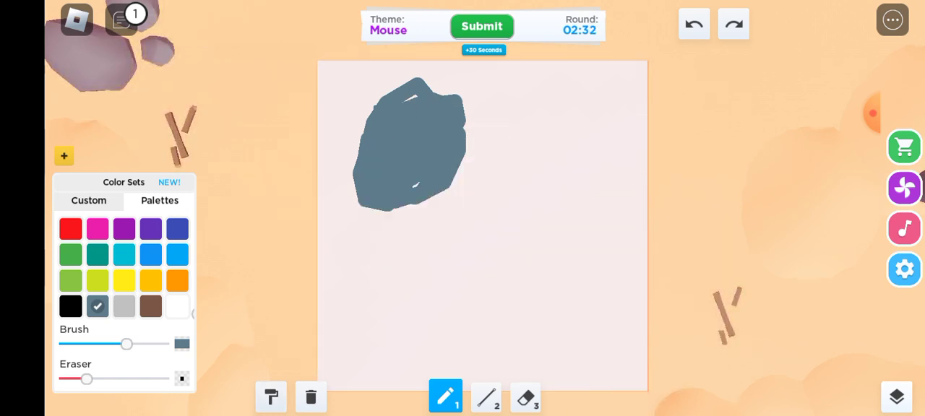
{"action": "left_click", "coordinate": [271, 396]}
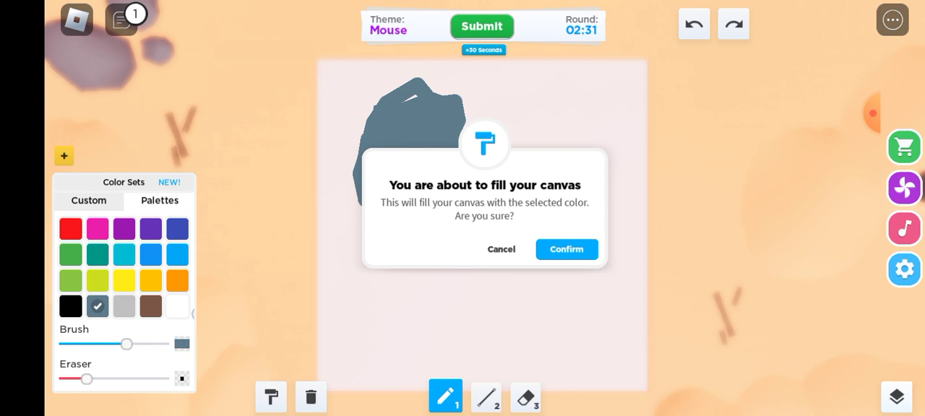
{"action": "left_click", "coordinate": [177, 254]}
{"action": "left_click", "coordinate": [124, 229]}
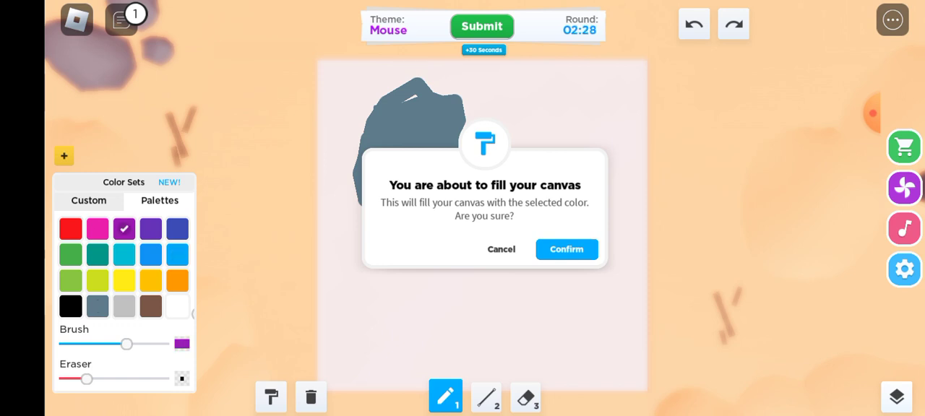
{"action": "left_click", "coordinate": [567, 249]}
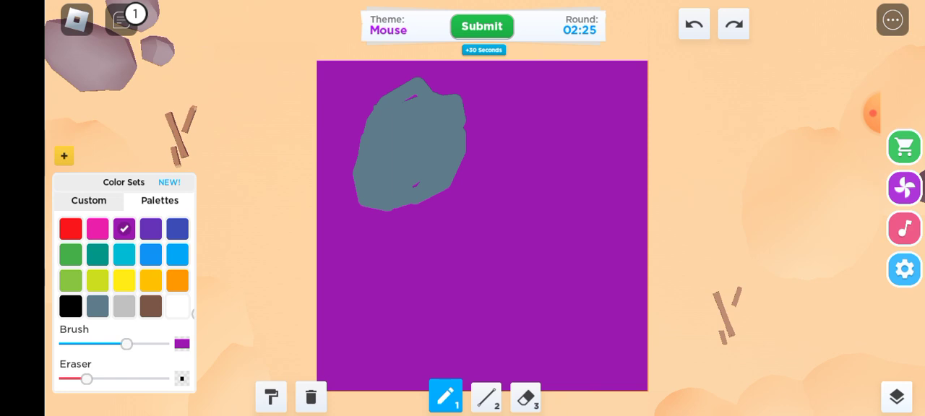
- Paint grey ears with light pink insides and a pink nose on the head
{"action": "left_click", "coordinate": [97, 307]}
{"action": "mouse_move", "coordinate": [364, 82]}
{"action": "left_mouse_down"}
{"action": "mouse_move", "coordinate": [362, 108]}
{"action": "mouse_move", "coordinate": [340, 115]}
{"action": "mouse_move", "coordinate": [322, 94]}
{"action": "mouse_move", "coordinate": [449, 79]}
{"action": "mouse_move", "coordinate": [477, 94]}
{"action": "mouse_move", "coordinate": [425, 119]}
{"action": "mouse_move", "coordinate": [484, 70]}
{"action": "mouse_move", "coordinate": [499, 87]}
{"action": "mouse_move", "coordinate": [448, 65]}
{"action": "mouse_move", "coordinate": [386, 168]}
{"action": "mouse_move", "coordinate": [386, 109]}
{"action": "left_mouse_up"}
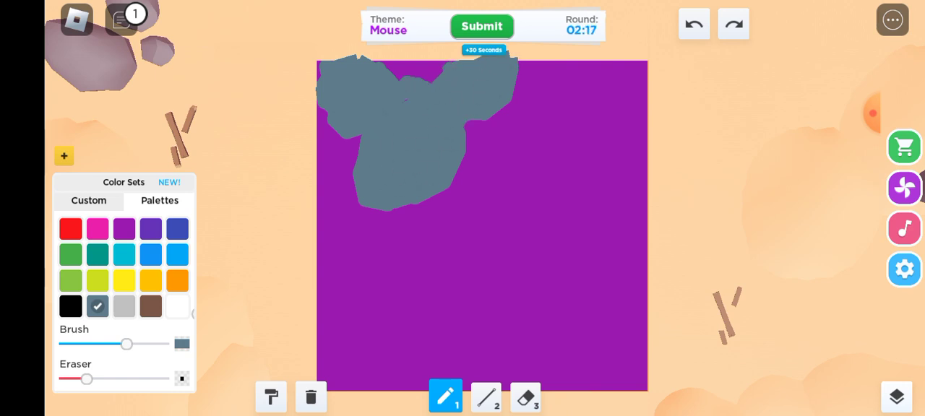
{"action": "left_click", "coordinate": [98, 229]}
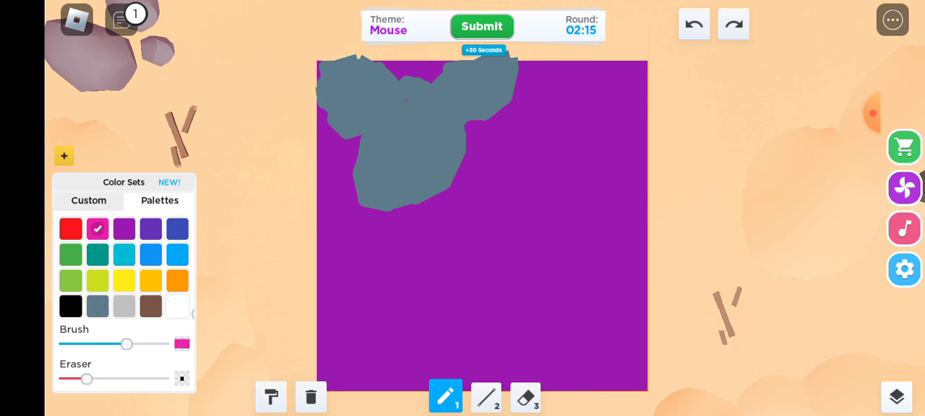
{"action": "left_click_drag", "start_coordinate": [127, 345], "coordinate": [109, 345]}
{"action": "left_click", "coordinate": [88, 201]}
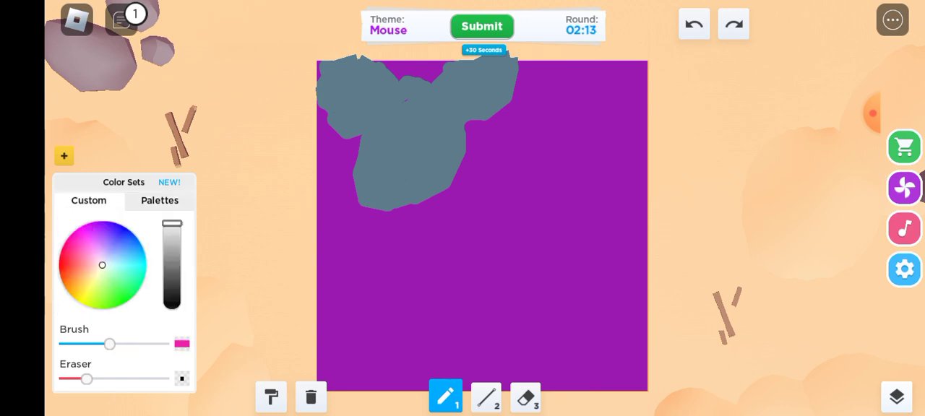
{"action": "left_click", "coordinate": [111, 245]}
{"action": "left_click", "coordinate": [90, 246]}
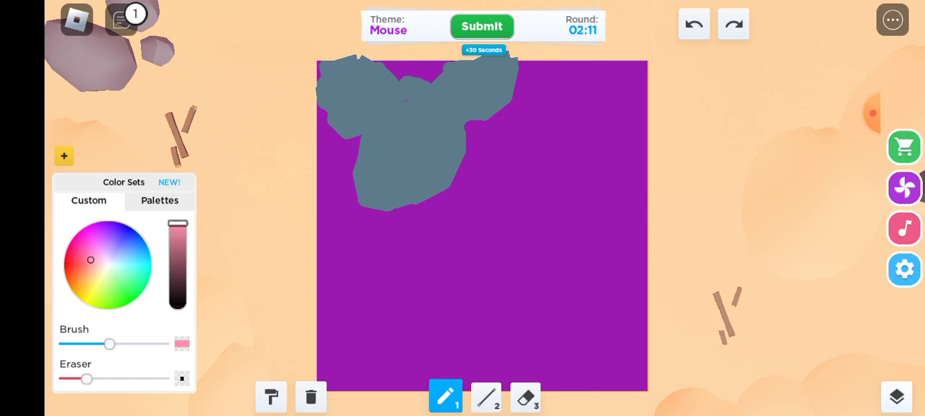
{"action": "mouse_move", "coordinate": [340, 87]}
{"action": "left_mouse_down"}
{"action": "mouse_move", "coordinate": [368, 83]}
{"action": "mouse_move", "coordinate": [376, 101]}
{"action": "mouse_move", "coordinate": [351, 79]}
{"action": "mouse_move", "coordinate": [357, 109]}
{"action": "left_mouse_up"}
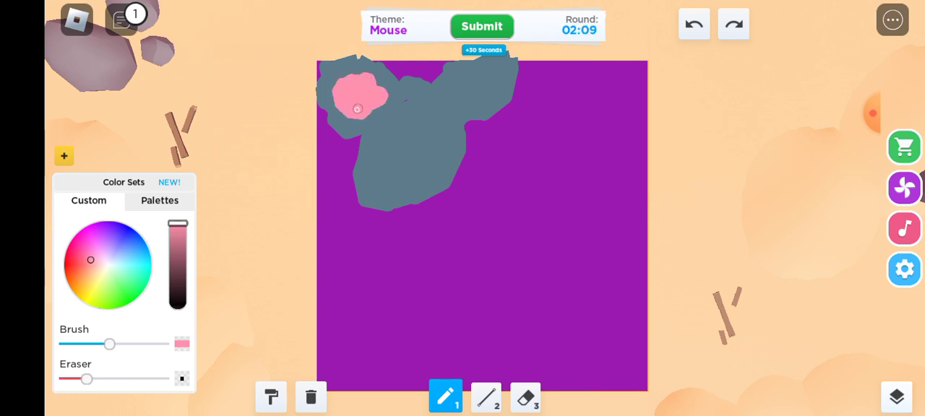
{"action": "mouse_move", "coordinate": [474, 83]}
{"action": "left_mouse_down"}
{"action": "mouse_move", "coordinate": [499, 73]}
{"action": "mouse_move", "coordinate": [484, 90]}
{"action": "mouse_move", "coordinate": [501, 77]}
{"action": "left_mouse_up"}
{"action": "left_click_drag", "start_coordinate": [406, 157], "coordinate": [423, 152]}
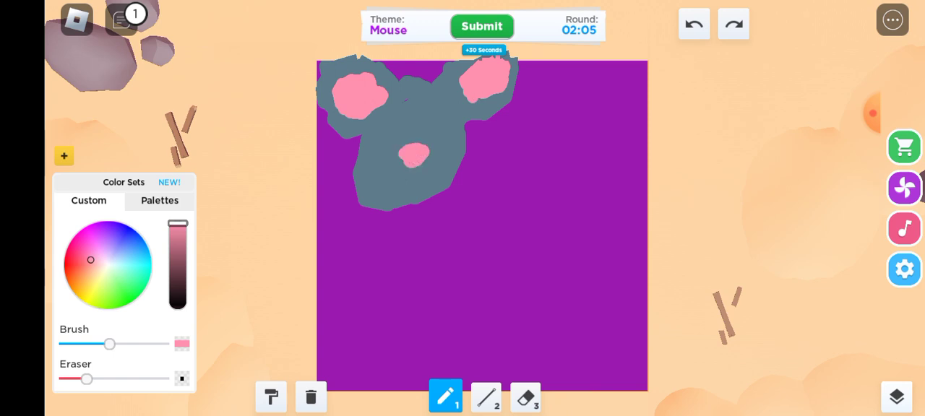
- Add two white eyes and a black pupil with a thinner brush
{"action": "left_click", "coordinate": [110, 241]}
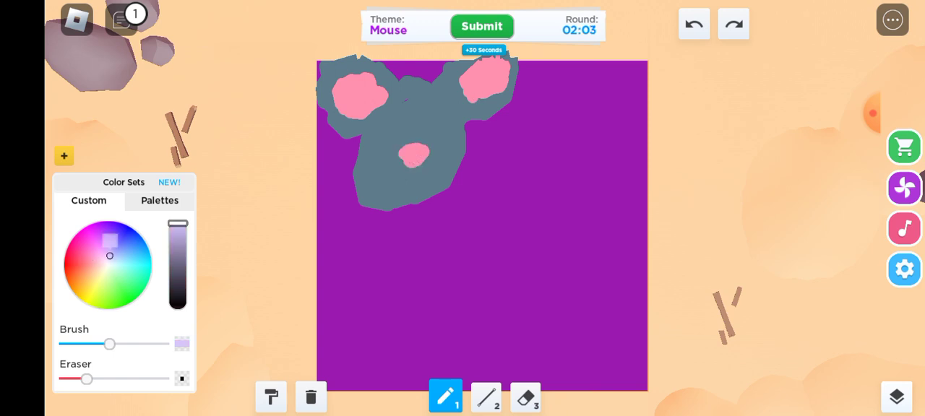
{"action": "left_click", "coordinate": [135, 260]}
{"action": "left_click", "coordinate": [160, 201]}
{"action": "left_click", "coordinate": [177, 307]}
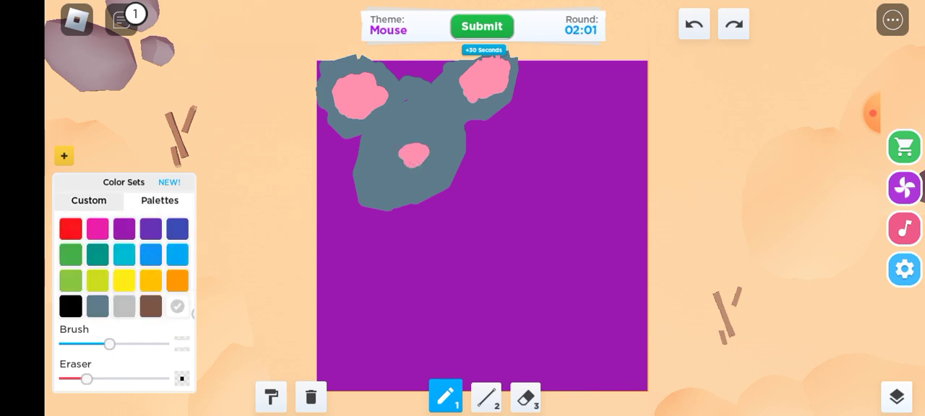
{"action": "left_click_drag", "start_coordinate": [383, 127], "coordinate": [449, 125]}
{"action": "left_click", "coordinate": [71, 306]}
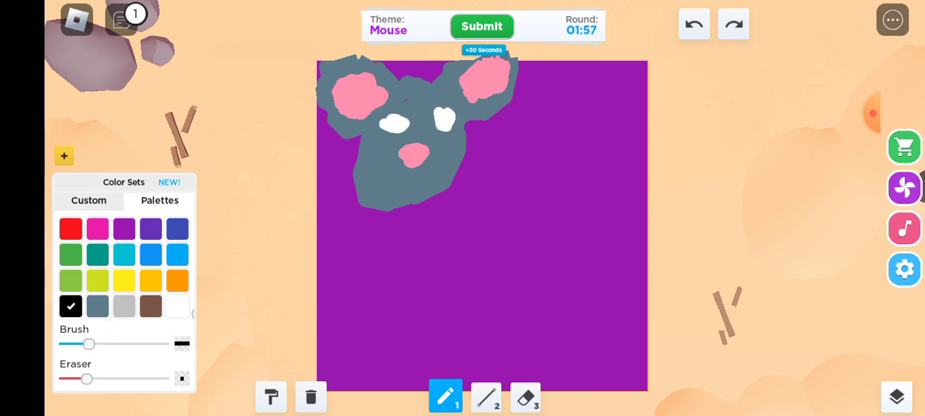
{"action": "left_click_drag", "start_coordinate": [110, 345], "coordinate": [89, 345]}
{"action": "left_click", "coordinate": [445, 120]}
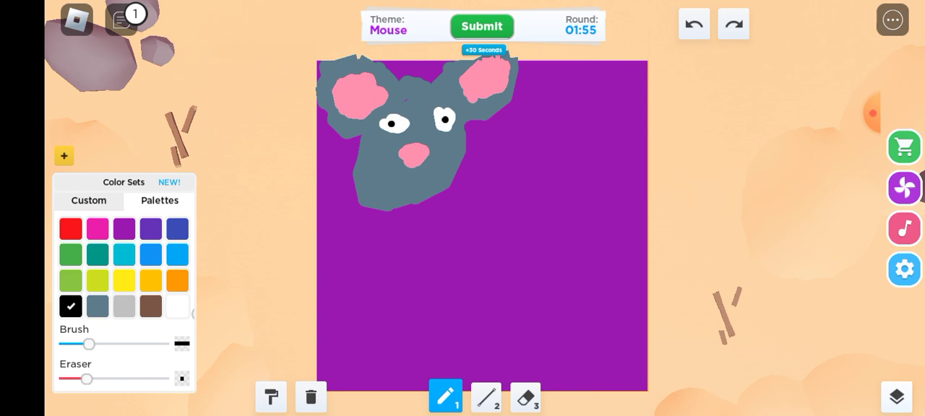
- Draw black whiskers on both sides of the grey mouse's nose
{"action": "left_click", "coordinate": [98, 306]}
{"action": "left_click", "coordinate": [70, 306]}
{"action": "left_click_drag", "start_coordinate": [409, 162], "coordinate": [340, 178]}
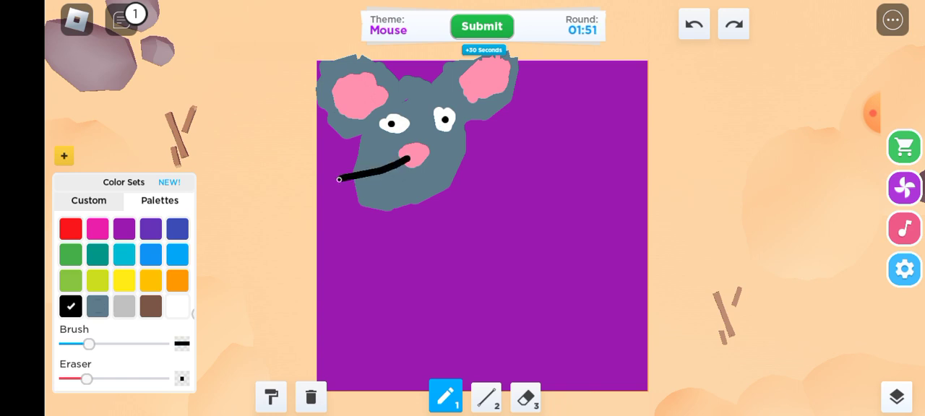
{"action": "mouse_move", "coordinate": [409, 165]}
{"action": "left_mouse_down"}
{"action": "mouse_move", "coordinate": [360, 210]}
{"action": "mouse_move", "coordinate": [399, 210]}
{"action": "mouse_move", "coordinate": [455, 184]}
{"action": "left_mouse_up"}
{"action": "mouse_move", "coordinate": [432, 157]}
{"action": "left_mouse_down"}
{"action": "mouse_move", "coordinate": [491, 155]}
{"action": "mouse_move", "coordinate": [461, 136]}
{"action": "left_mouse_up"}
- Paint a large grey-blue body to the right of the head
{"action": "left_click", "coordinate": [98, 307]}
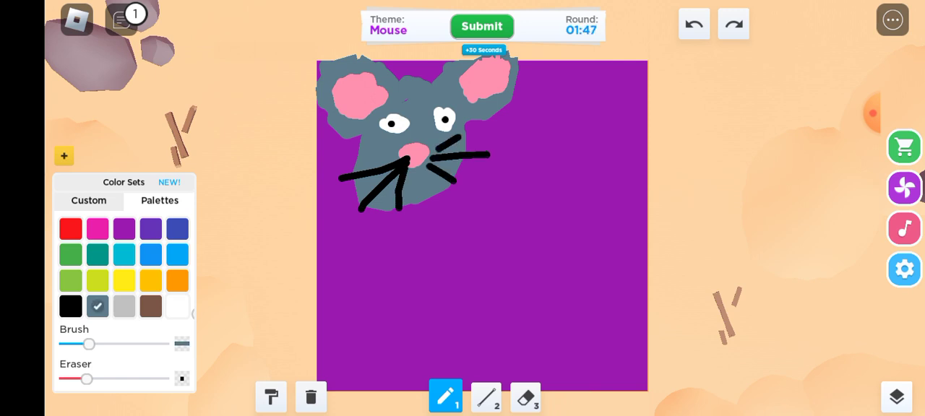
{"action": "left_click_drag", "start_coordinate": [463, 174], "coordinate": [501, 190]}
{"action": "left_click_drag", "start_coordinate": [89, 345], "coordinate": [146, 344]}
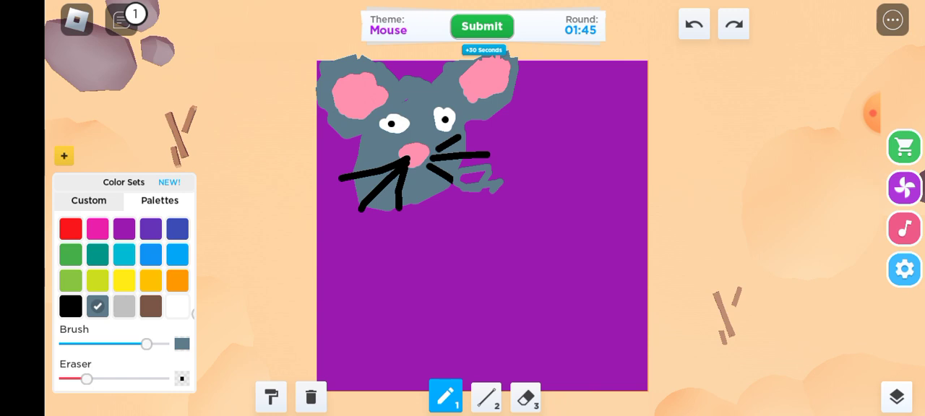
{"action": "mouse_move", "coordinate": [477, 181]}
{"action": "left_mouse_down"}
{"action": "mouse_move", "coordinate": [527, 159]}
{"action": "mouse_move", "coordinate": [448, 195]}
{"action": "mouse_move", "coordinate": [549, 216]}
{"action": "left_mouse_up"}
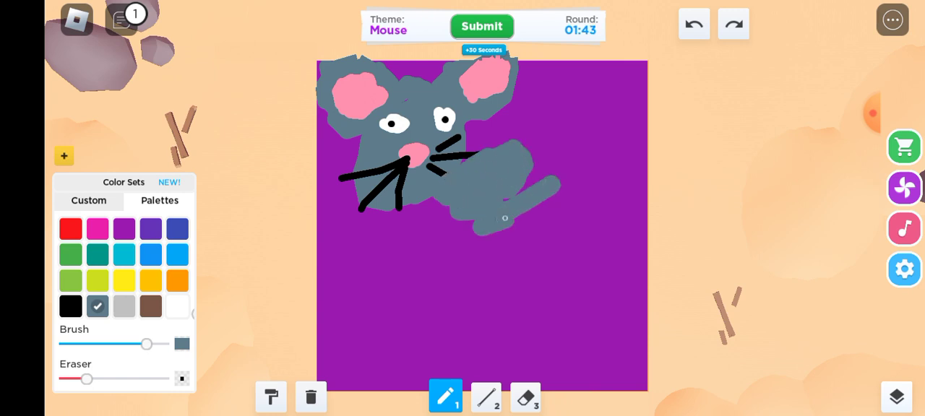
{"action": "left_click_drag", "start_coordinate": [528, 174], "coordinate": [578, 173]}
{"action": "left_click_drag", "start_coordinate": [557, 202], "coordinate": [611, 144]}
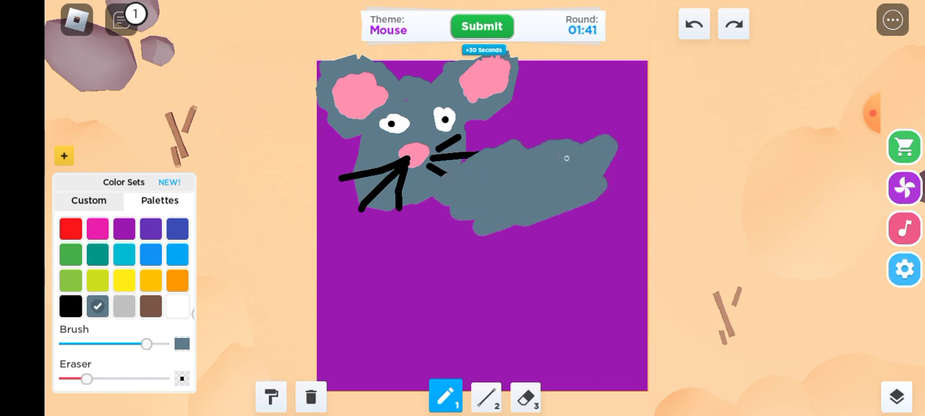
{"action": "left_click_drag", "start_coordinate": [493, 186], "coordinate": [607, 188]}
{"action": "left_click_drag", "start_coordinate": [462, 144], "coordinate": [568, 137]}
{"action": "mouse_move", "coordinate": [579, 210]}
{"action": "left_mouse_down"}
{"action": "mouse_move", "coordinate": [605, 206]}
{"action": "mouse_move", "coordinate": [593, 179]}
{"action": "left_mouse_up"}
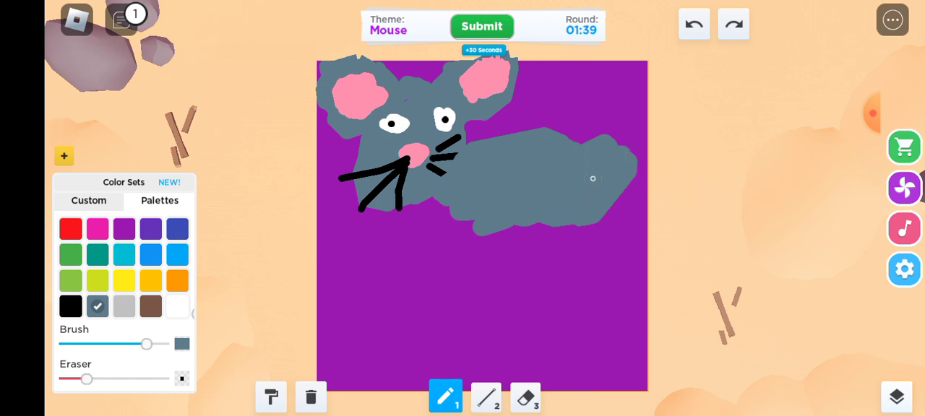
- Draw a long light pink tail up and down the canvas's right side
{"action": "left_click", "coordinate": [98, 229]}
{"action": "left_click_drag", "start_coordinate": [146, 345], "coordinate": [116, 345]}
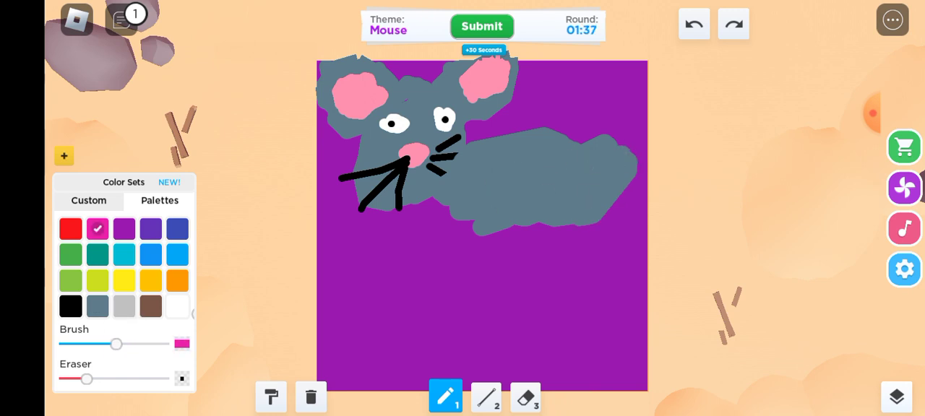
{"action": "left_click", "coordinate": [89, 201]}
{"action": "left_click_drag", "start_coordinate": [105, 253], "coordinate": [93, 262]}
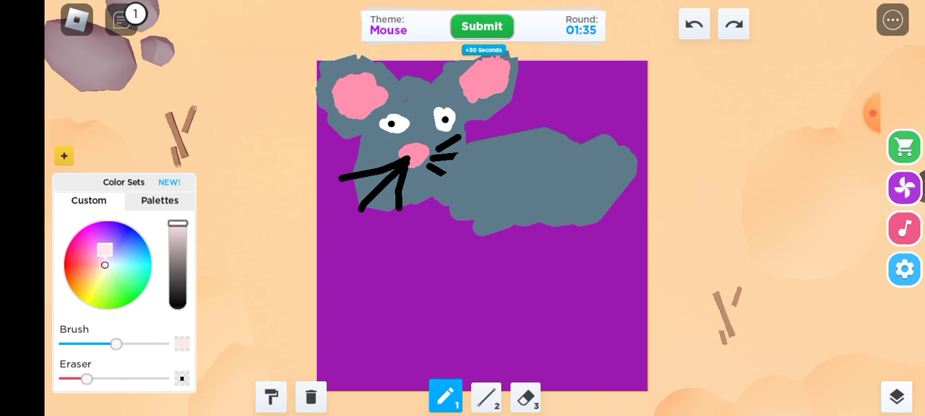
{"action": "left_click", "coordinate": [633, 180]}
{"action": "mouse_move", "coordinate": [603, 150]}
{"action": "left_mouse_down"}
{"action": "mouse_move", "coordinate": [648, 85]}
{"action": "mouse_move", "coordinate": [640, 90]}
{"action": "left_mouse_up"}
{"action": "left_click_drag", "start_coordinate": [635, 170], "coordinate": [602, 283]}
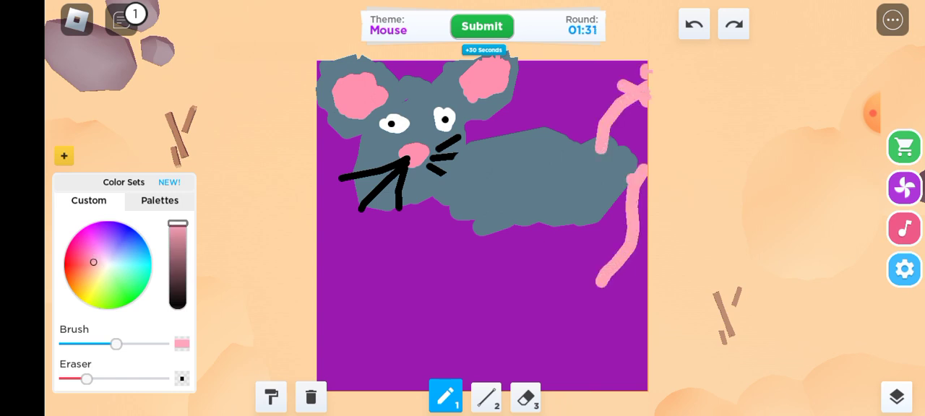
{"action": "left_click_drag", "start_coordinate": [116, 344], "coordinate": [110, 344]}
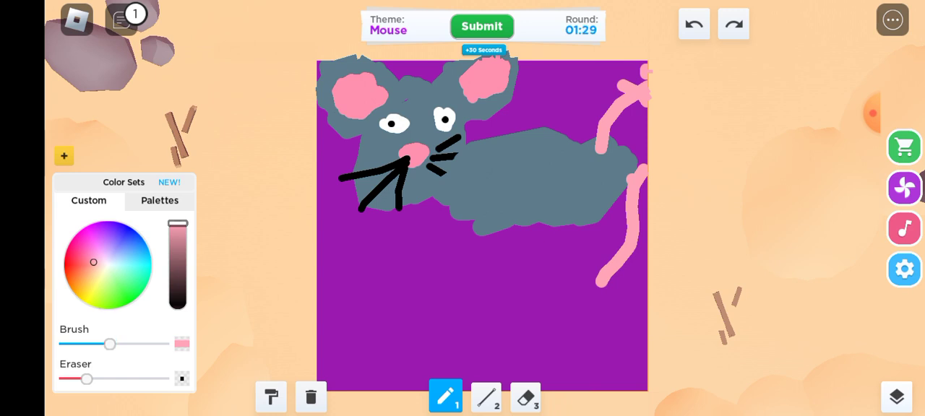
- Paint grey-blue legs under the mouse body
{"action": "left_click", "coordinate": [159, 200]}
{"action": "left_click", "coordinate": [97, 306]}
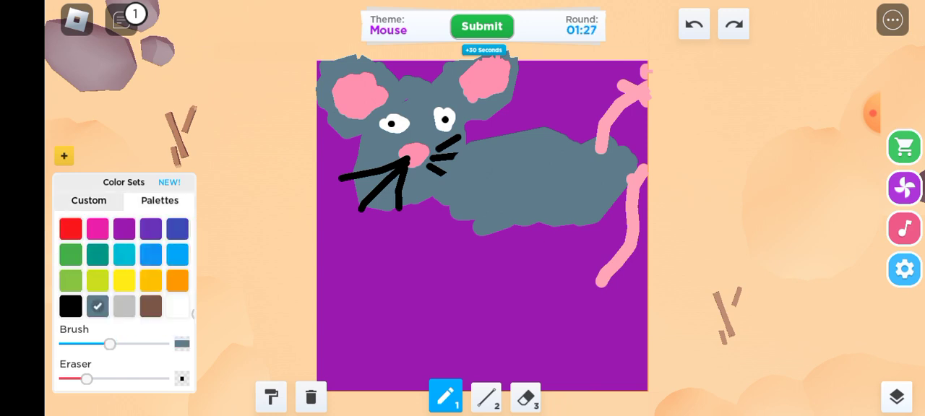
{"action": "left_click_drag", "start_coordinate": [470, 226], "coordinate": [430, 241]}
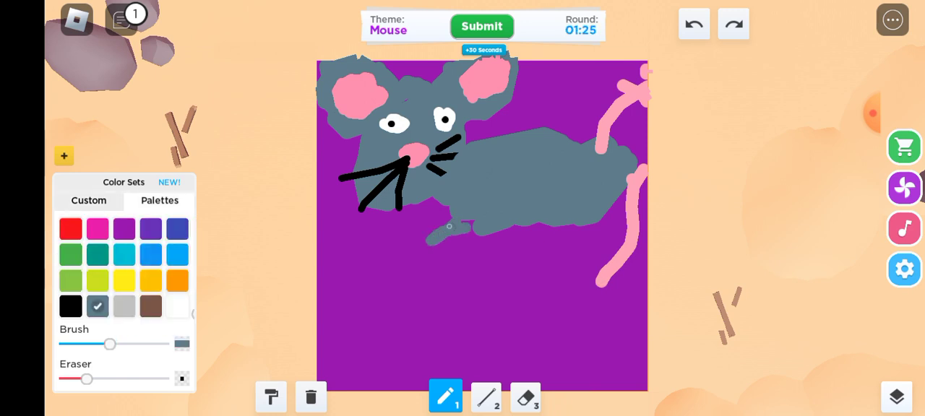
{"action": "mouse_move", "coordinate": [520, 224]}
{"action": "left_mouse_down"}
{"action": "mouse_move", "coordinate": [499, 249]}
{"action": "mouse_move", "coordinate": [531, 249]}
{"action": "left_mouse_up"}
{"action": "mouse_move", "coordinate": [579, 226]}
{"action": "left_mouse_down"}
{"action": "mouse_move", "coordinate": [564, 253]}
{"action": "mouse_move", "coordinate": [578, 258]}
{"action": "left_mouse_up"}
{"action": "mouse_move", "coordinate": [607, 209]}
{"action": "left_mouse_down"}
{"action": "mouse_move", "coordinate": [607, 235]}
{"action": "mouse_move", "coordinate": [633, 238]}
{"action": "left_mouse_up"}
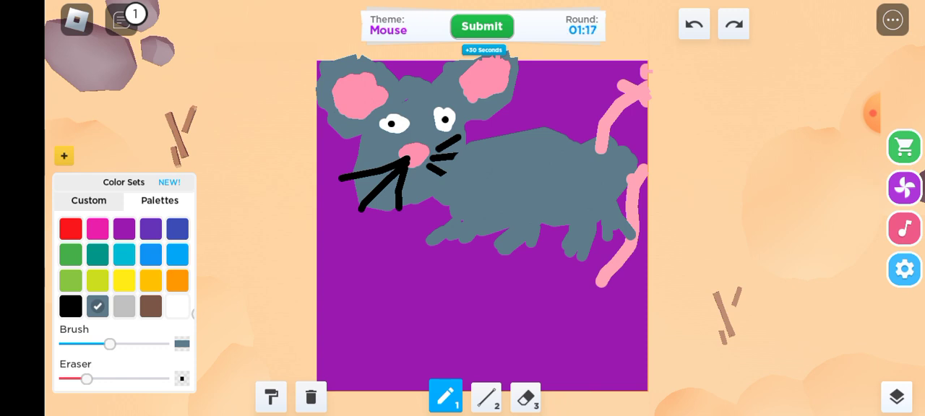
- Paint a large white mouse body across the lower canvas with a big brush
{"action": "left_click", "coordinate": [177, 307]}
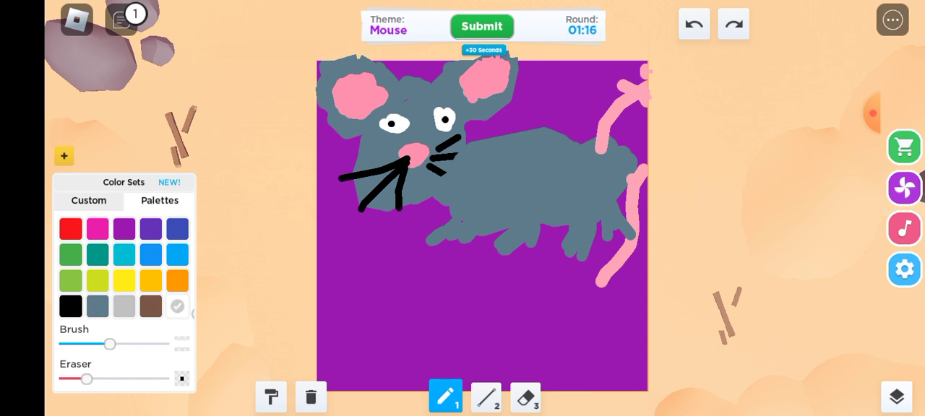
{"action": "left_click_drag", "start_coordinate": [382, 296], "coordinate": [405, 332]}
{"action": "left_click_drag", "start_coordinate": [109, 345], "coordinate": [141, 344]}
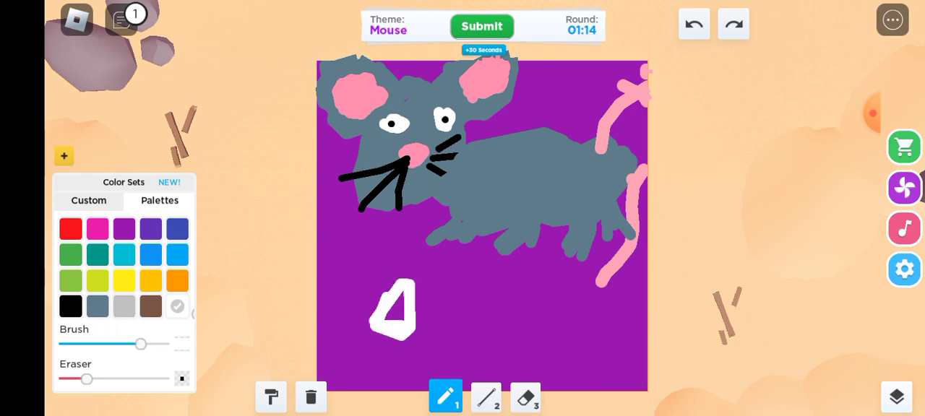
{"action": "mouse_move", "coordinate": [405, 289]}
{"action": "left_mouse_down"}
{"action": "mouse_move", "coordinate": [362, 354]}
{"action": "mouse_move", "coordinate": [376, 311]}
{"action": "mouse_move", "coordinate": [430, 340]}
{"action": "mouse_move", "coordinate": [458, 306]}
{"action": "mouse_move", "coordinate": [441, 347]}
{"action": "mouse_move", "coordinate": [398, 369]}
{"action": "left_mouse_up"}
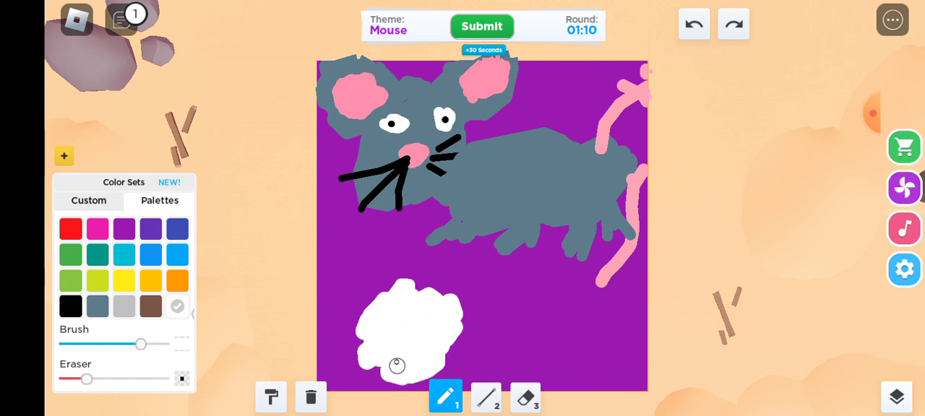
{"action": "mouse_move", "coordinate": [340, 282]}
{"action": "left_mouse_down"}
{"action": "mouse_move", "coordinate": [372, 310]}
{"action": "mouse_move", "coordinate": [325, 250]}
{"action": "mouse_move", "coordinate": [340, 311]}
{"action": "left_mouse_up"}
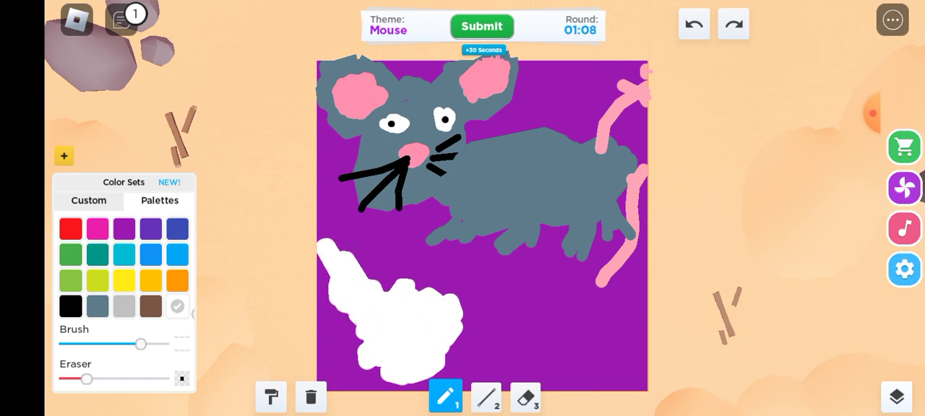
{"action": "mouse_move", "coordinate": [423, 290]}
{"action": "left_mouse_down"}
{"action": "mouse_move", "coordinate": [448, 260]}
{"action": "mouse_move", "coordinate": [485, 260]}
{"action": "left_mouse_up"}
{"action": "mouse_move", "coordinate": [484, 260]}
{"action": "left_mouse_down"}
{"action": "mouse_move", "coordinate": [448, 290]}
{"action": "mouse_move", "coordinate": [481, 274]}
{"action": "left_mouse_up"}
{"action": "mouse_move", "coordinate": [329, 246]}
{"action": "left_mouse_down"}
{"action": "mouse_move", "coordinate": [336, 318]}
{"action": "mouse_move", "coordinate": [380, 254]}
{"action": "mouse_move", "coordinate": [354, 250]}
{"action": "mouse_move", "coordinate": [369, 271]}
{"action": "left_mouse_up"}
{"action": "left_click_drag", "start_coordinate": [365, 311], "coordinate": [361, 358]}
{"action": "mouse_move", "coordinate": [425, 344]}
{"action": "left_mouse_down"}
{"action": "mouse_move", "coordinate": [376, 365]}
{"action": "mouse_move", "coordinate": [456, 354]}
{"action": "mouse_move", "coordinate": [426, 296]}
{"action": "mouse_move", "coordinate": [376, 288]}
{"action": "left_mouse_up"}
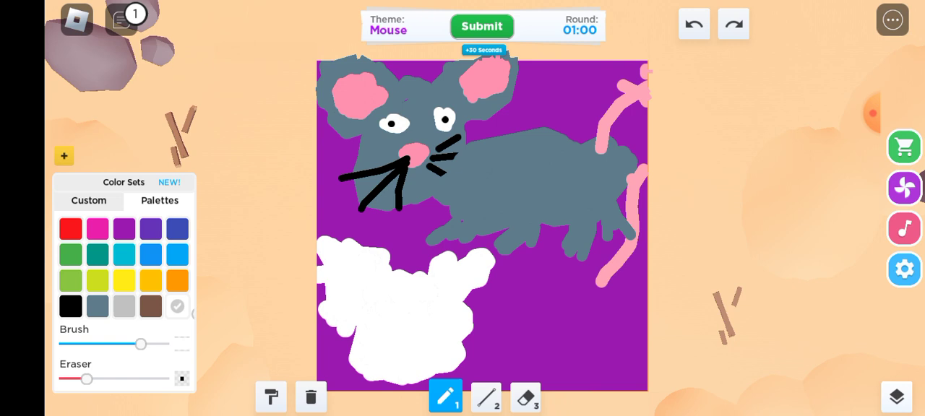
{"action": "mouse_move", "coordinate": [442, 271]}
{"action": "left_mouse_down"}
{"action": "mouse_move", "coordinate": [474, 298]}
{"action": "mouse_move", "coordinate": [499, 289]}
{"action": "mouse_move", "coordinate": [489, 261]}
{"action": "left_mouse_up"}
{"action": "mouse_move", "coordinate": [461, 309]}
{"action": "left_mouse_down"}
{"action": "mouse_move", "coordinate": [501, 263]}
{"action": "mouse_move", "coordinate": [498, 314]}
{"action": "mouse_move", "coordinate": [531, 340]}
{"action": "mouse_move", "coordinate": [463, 362]}
{"action": "mouse_move", "coordinate": [477, 333]}
{"action": "mouse_move", "coordinate": [501, 357]}
{"action": "mouse_move", "coordinate": [550, 362]}
{"action": "mouse_move", "coordinate": [586, 326]}
{"action": "mouse_move", "coordinate": [571, 361]}
{"action": "mouse_move", "coordinate": [597, 332]}
{"action": "mouse_move", "coordinate": [607, 362]}
{"action": "mouse_move", "coordinate": [625, 358]}
{"action": "mouse_move", "coordinate": [589, 311]}
{"action": "mouse_move", "coordinate": [636, 362]}
{"action": "mouse_move", "coordinate": [633, 326]}
{"action": "mouse_move", "coordinate": [554, 351]}
{"action": "left_mouse_up"}
- Mix a light pink on the custom colour wheel with a smaller brush
{"action": "left_click", "coordinate": [97, 228]}
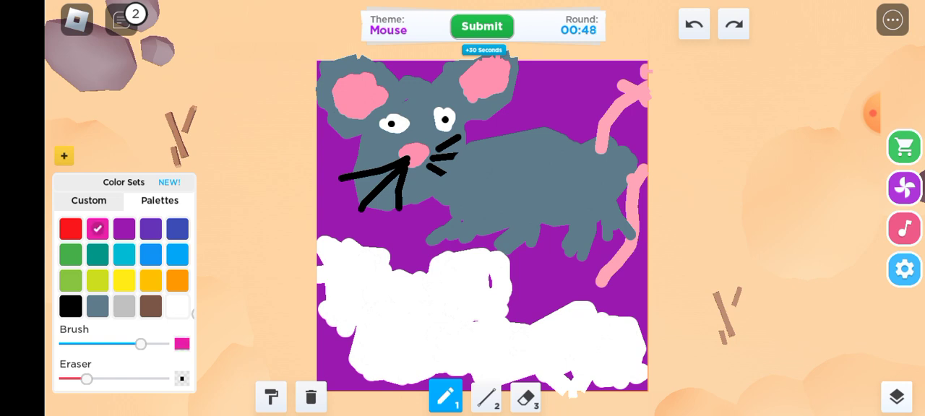
{"action": "left_click", "coordinate": [89, 200]}
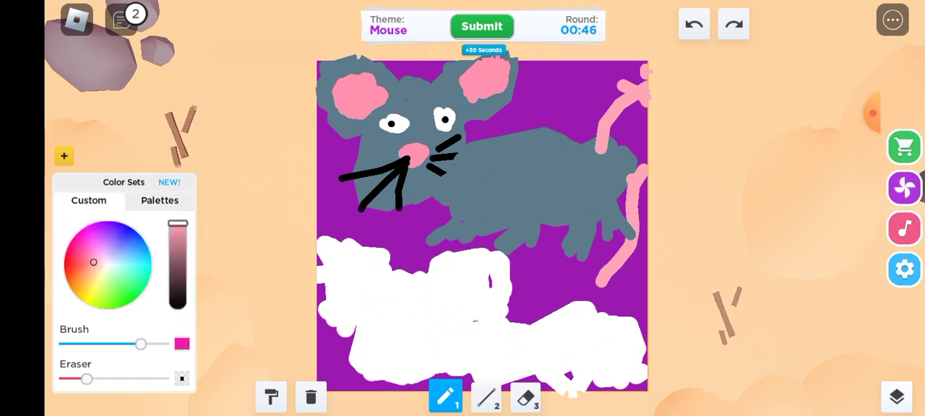
{"action": "left_click_drag", "start_coordinate": [140, 344], "coordinate": [89, 344]}
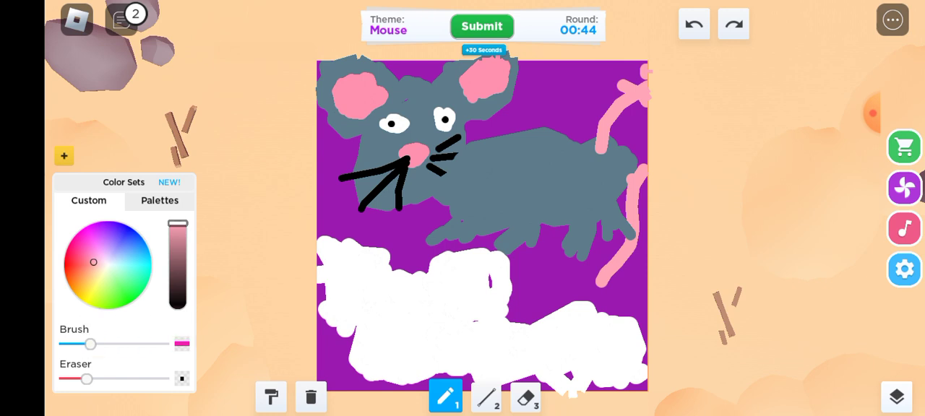
{"action": "left_click", "coordinate": [101, 250]}
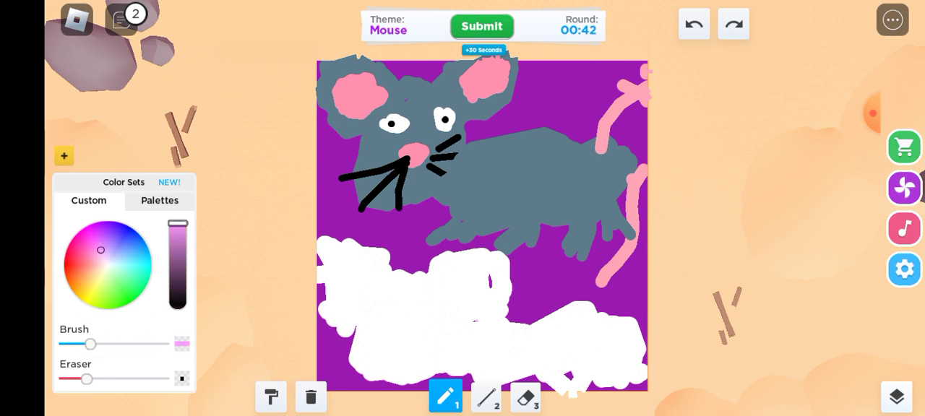
{"action": "left_click", "coordinate": [99, 247]}
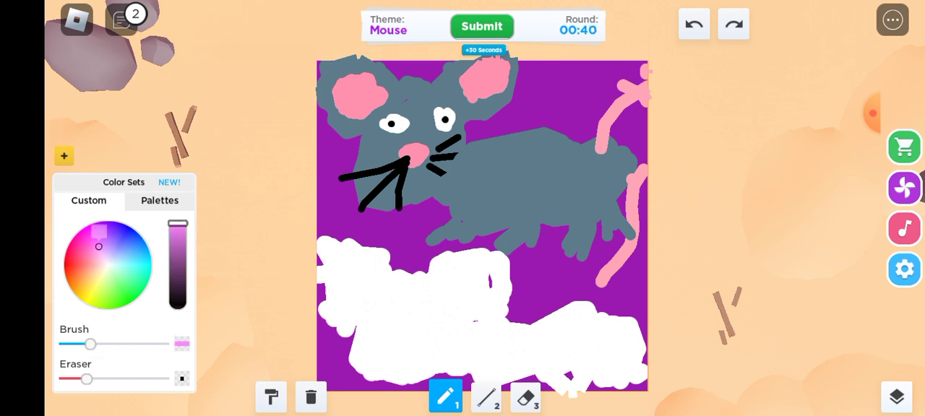
{"action": "left_click_drag", "start_coordinate": [99, 247], "coordinate": [86, 243]}
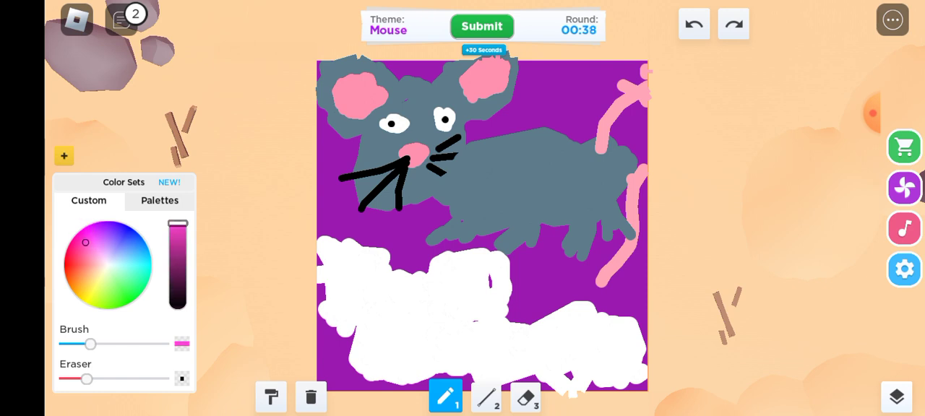
{"action": "left_click", "coordinate": [93, 245]}
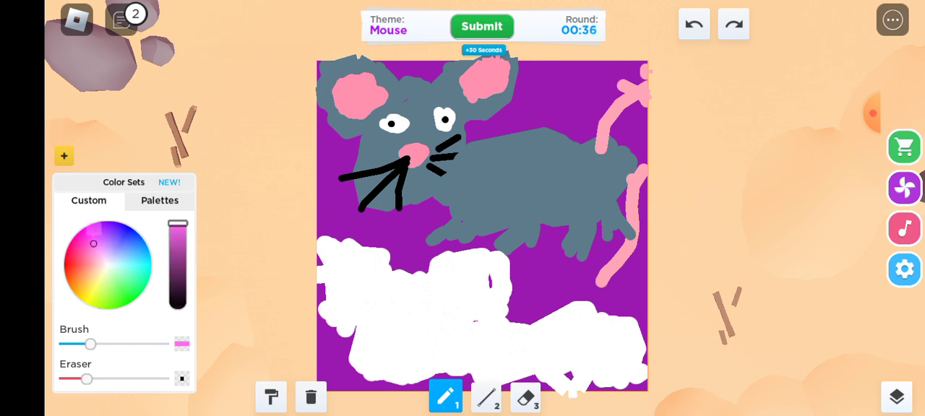
{"action": "left_click_drag", "start_coordinate": [93, 245], "coordinate": [98, 255]}
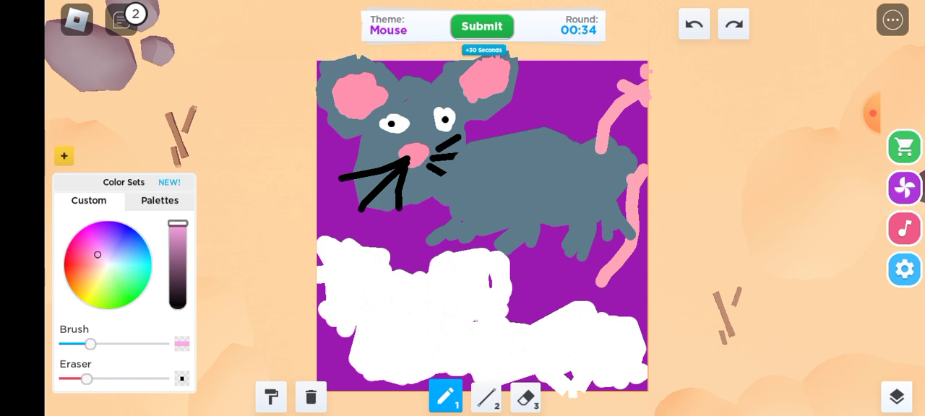
- Paint pink ears, a nose and a tail on the white mouse
{"action": "left_click_drag", "start_coordinate": [343, 271], "coordinate": [341, 295]}
{"action": "left_click_drag", "start_coordinate": [90, 344], "coordinate": [103, 344]}
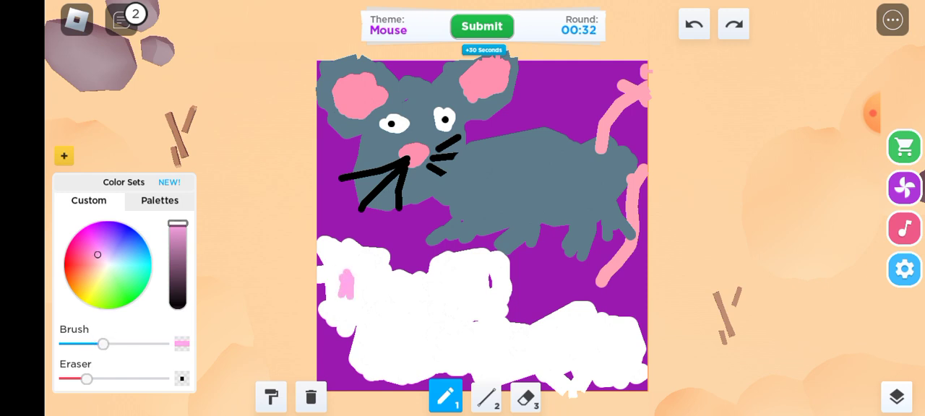
{"action": "mouse_move", "coordinate": [345, 284]}
{"action": "left_mouse_down"}
{"action": "mouse_move", "coordinate": [354, 300]}
{"action": "mouse_move", "coordinate": [340, 286]}
{"action": "mouse_move", "coordinate": [368, 289]}
{"action": "mouse_move", "coordinate": [362, 269]}
{"action": "mouse_move", "coordinate": [358, 310]}
{"action": "mouse_move", "coordinate": [376, 304]}
{"action": "left_mouse_up"}
{"action": "left_click_drag", "start_coordinate": [477, 269], "coordinate": [479, 306]}
{"action": "mouse_move", "coordinate": [459, 281]}
{"action": "left_mouse_down"}
{"action": "mouse_move", "coordinate": [498, 292]}
{"action": "mouse_move", "coordinate": [456, 261]}
{"action": "mouse_move", "coordinate": [463, 271]}
{"action": "left_mouse_up"}
{"action": "left_click_drag", "start_coordinate": [473, 303], "coordinate": [491, 311]}
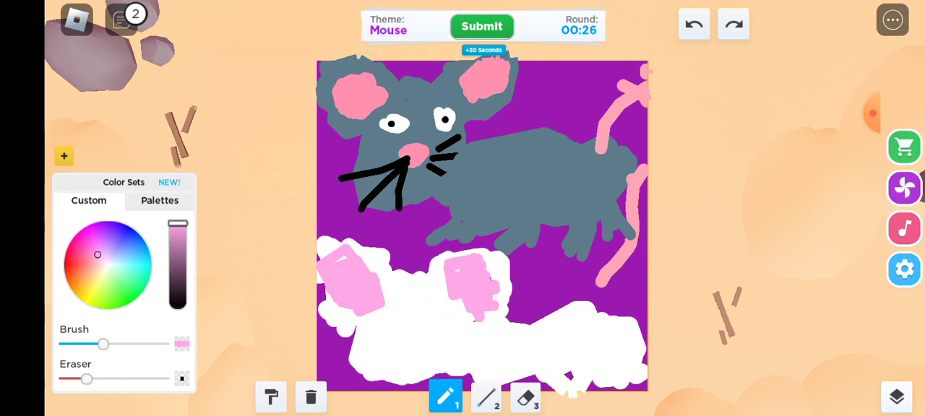
{"action": "mouse_move", "coordinate": [411, 339]}
{"action": "left_mouse_down"}
{"action": "mouse_move", "coordinate": [416, 351]}
{"action": "mouse_move", "coordinate": [398, 343]}
{"action": "mouse_move", "coordinate": [405, 347]}
{"action": "left_mouse_up"}
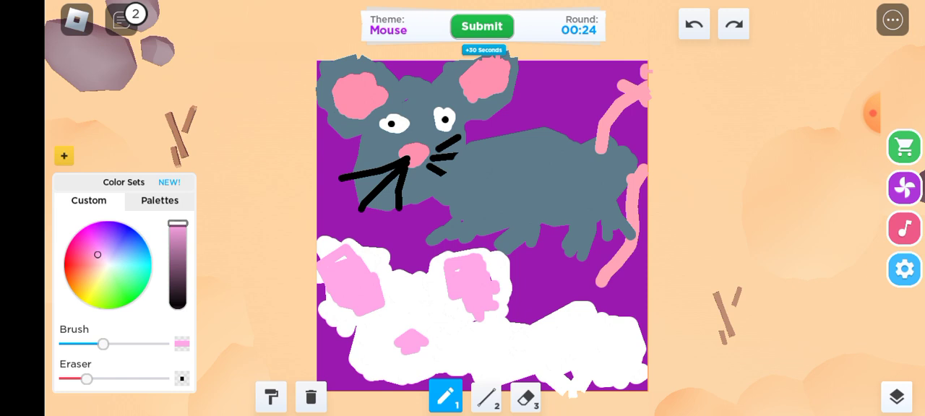
{"action": "mouse_move", "coordinate": [638, 339]}
{"action": "left_mouse_down"}
{"action": "mouse_move", "coordinate": [635, 264]}
{"action": "mouse_move", "coordinate": [624, 358]}
{"action": "left_mouse_up"}
{"action": "mouse_move", "coordinate": [640, 273]}
{"action": "left_mouse_down"}
{"action": "mouse_move", "coordinate": [615, 289]}
{"action": "mouse_move", "coordinate": [535, 271]}
{"action": "mouse_move", "coordinate": [626, 295]}
{"action": "left_mouse_up"}
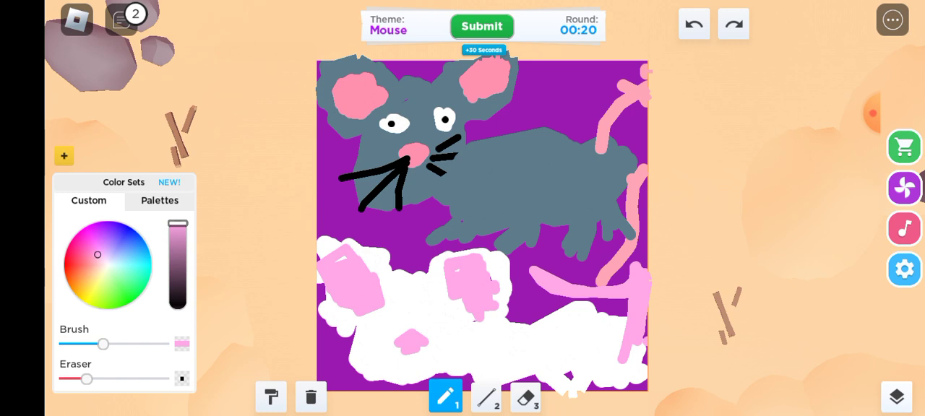
- Paint two black eyes on the white mouse
{"action": "left_click", "coordinate": [117, 269]}
{"action": "left_click", "coordinate": [160, 201]}
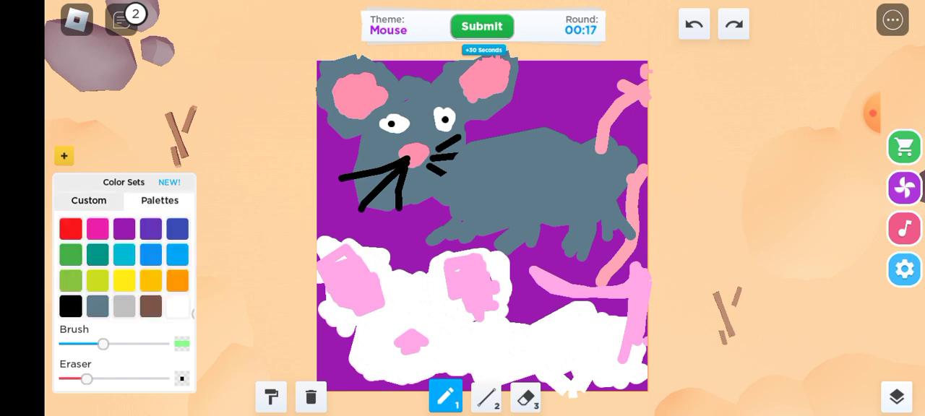
{"action": "left_click_drag", "start_coordinate": [102, 345], "coordinate": [113, 344]}
{"action": "left_click", "coordinate": [394, 322]}
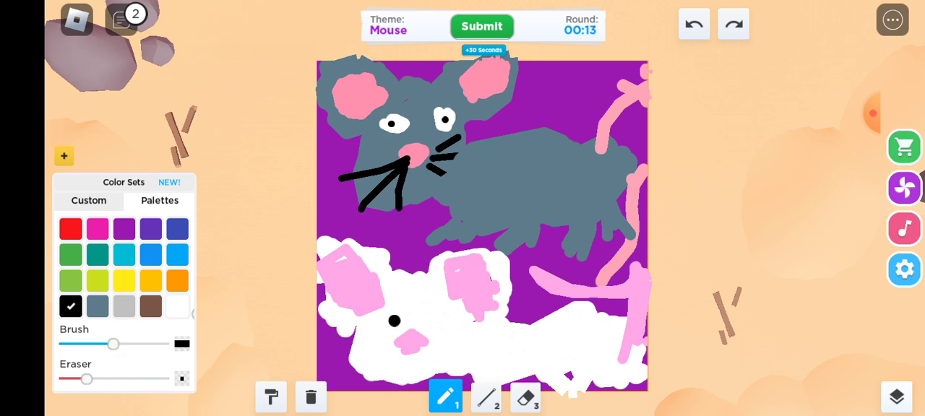
{"action": "left_click_drag", "start_coordinate": [394, 321], "coordinate": [376, 319]}
{"action": "left_click", "coordinate": [442, 309]}
{"action": "left_click_drag", "start_coordinate": [442, 309], "coordinate": [437, 317]}
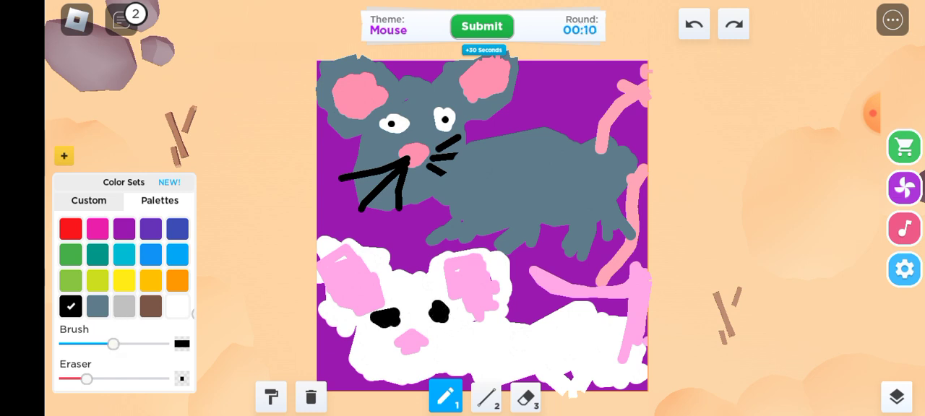
- Add a white highlight to the left eye and thin black whiskers
{"action": "left_click", "coordinate": [178, 307]}
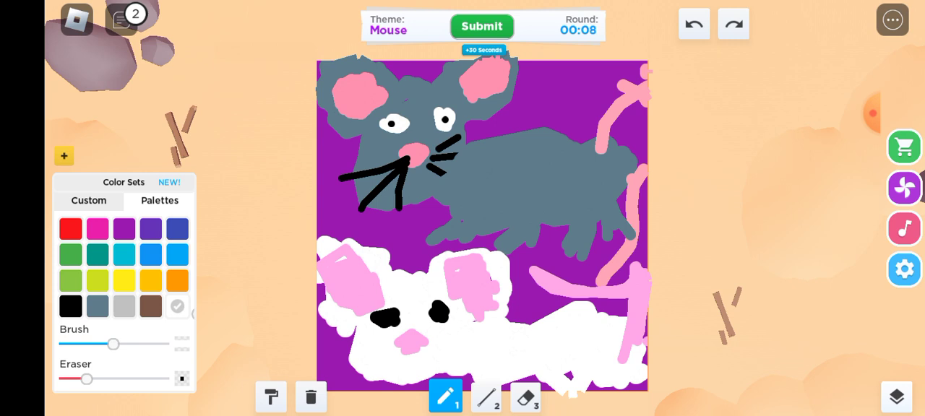
{"action": "left_click", "coordinate": [388, 322]}
{"action": "left_click", "coordinate": [71, 306]}
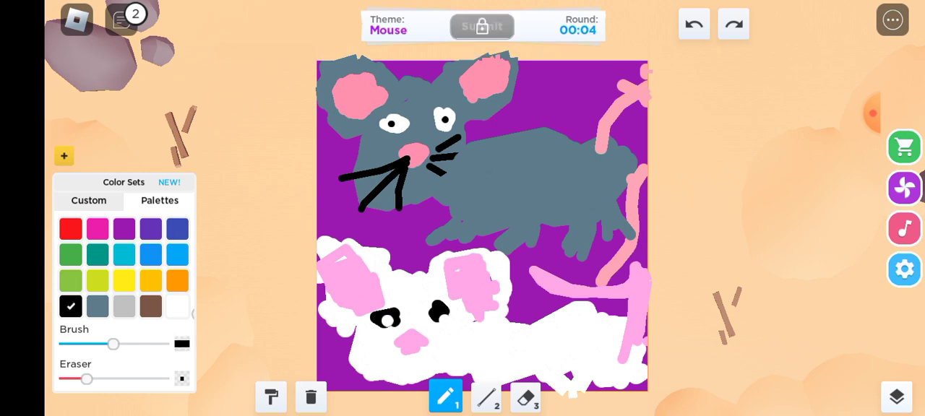
{"action": "left_click_drag", "start_coordinate": [113, 345], "coordinate": [74, 345]}
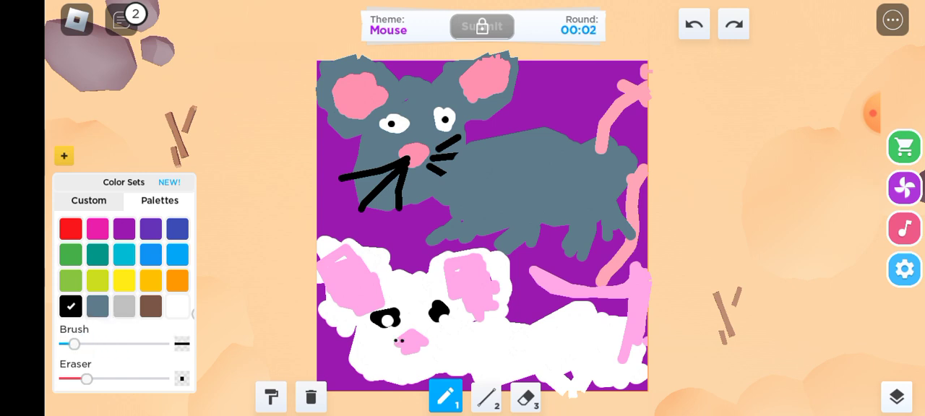
{"action": "mouse_move", "coordinate": [412, 344]}
{"action": "left_mouse_down"}
{"action": "mouse_move", "coordinate": [337, 376]}
{"action": "mouse_move", "coordinate": [374, 392]}
{"action": "left_mouse_up"}
{"action": "left_click_drag", "start_coordinate": [428, 347], "coordinate": [508, 373]}
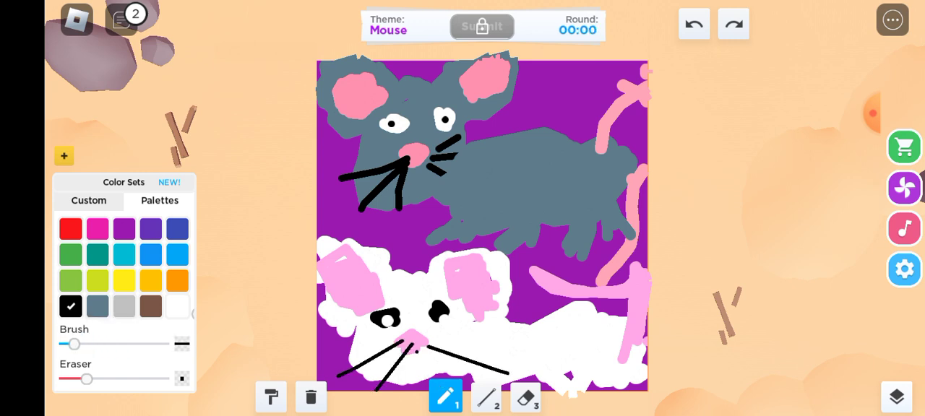
{"action": "left_click_drag", "start_coordinate": [416, 355], "coordinate": [474, 381]}
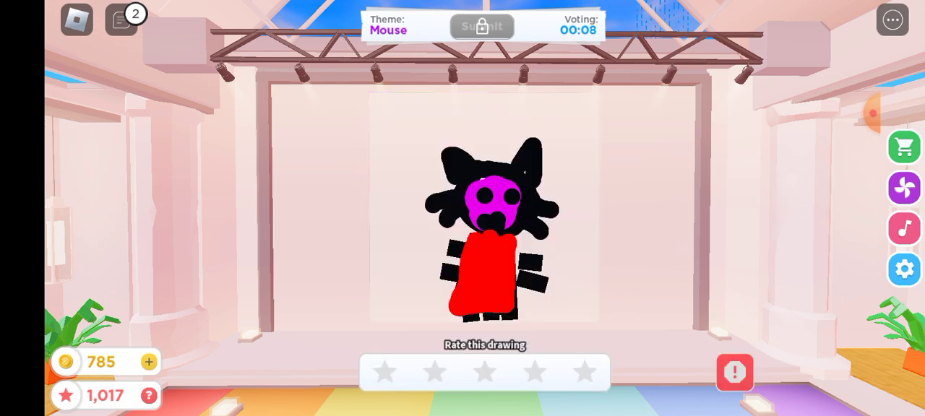
- Rate four drawings one, one, two and two stars
{"action": "left_click", "coordinate": [385, 372]}
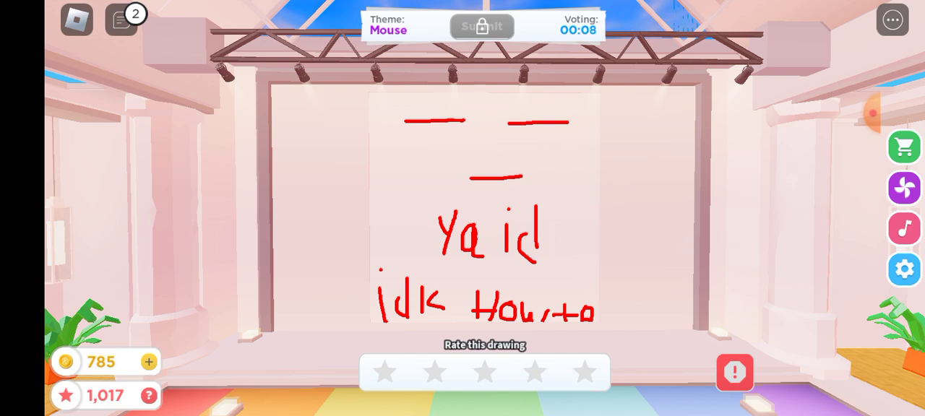
{"action": "left_click", "coordinate": [384, 372]}
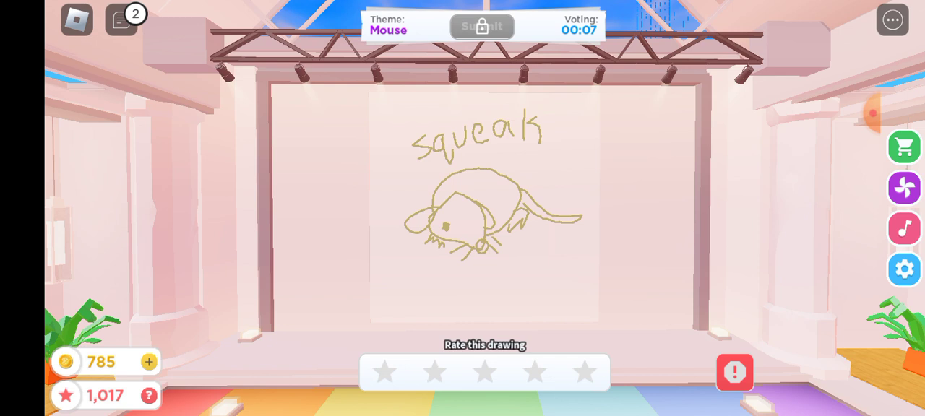
{"action": "left_click", "coordinate": [435, 372]}
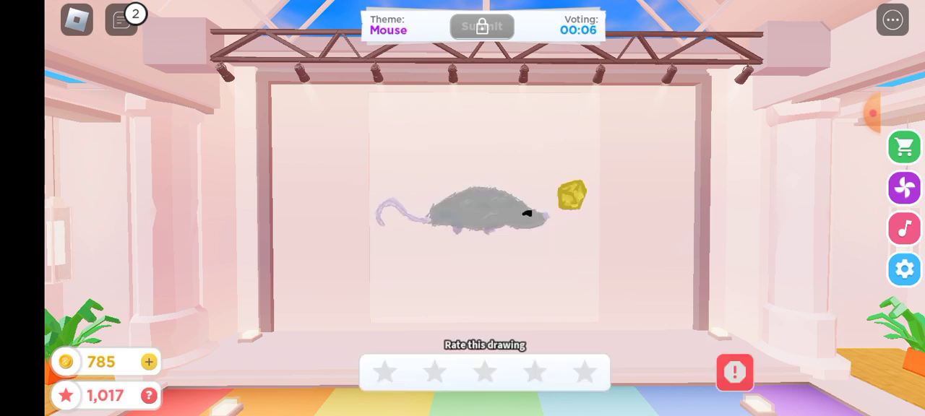
{"action": "left_click", "coordinate": [435, 371]}
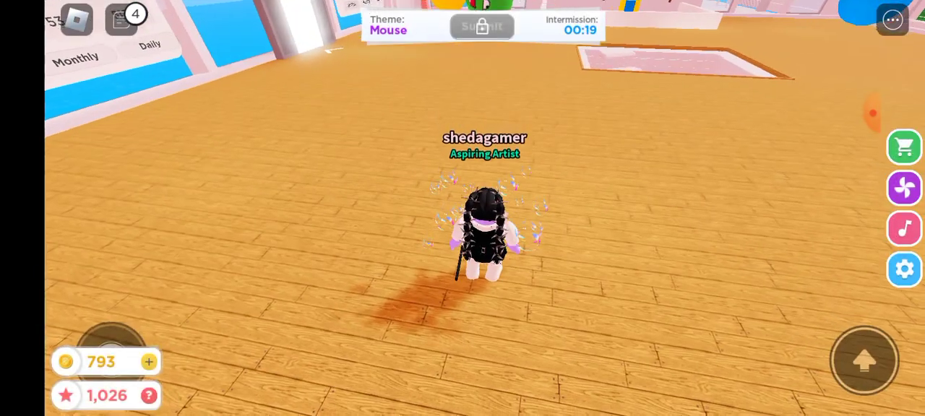
- Walk the avatar around the lobby and rotate the camera during intermission
{"action": "mouse_move", "coordinate": [112, 340]}
{"action": "left_mouse_down"}
{"action": "mouse_move", "coordinate": [195, 202]}
{"action": "mouse_move", "coordinate": [119, 195]}
{"action": "left_mouse_up"}
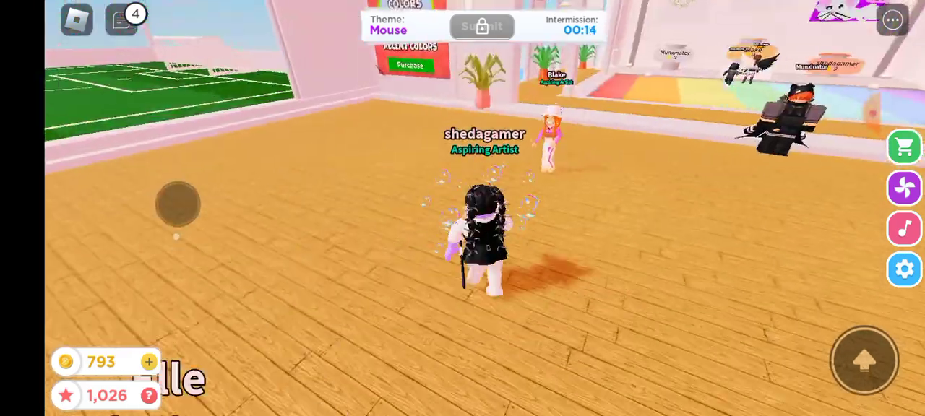
{"action": "mouse_move", "coordinate": [116, 340]}
{"action": "left_mouse_down"}
{"action": "mouse_move", "coordinate": [203, 228]}
{"action": "mouse_move", "coordinate": [86, 217]}
{"action": "left_mouse_up"}
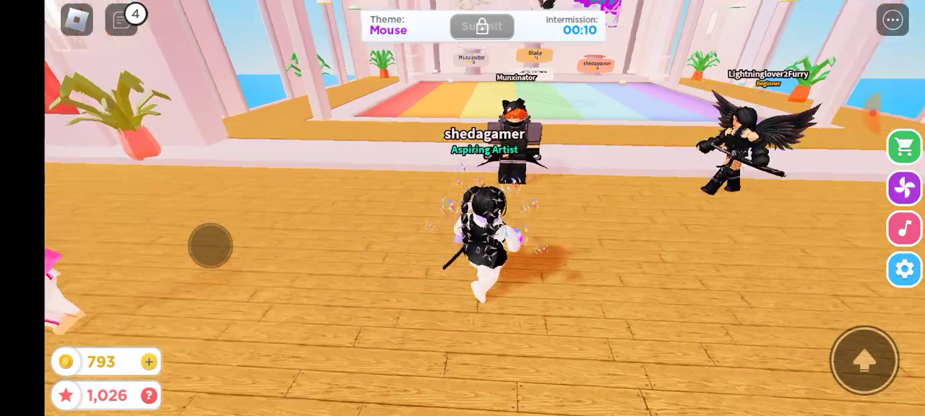
{"action": "mouse_move", "coordinate": [181, 253]}
{"action": "left_mouse_down"}
{"action": "mouse_move", "coordinate": [268, 286]}
{"action": "mouse_move", "coordinate": [241, 310]}
{"action": "mouse_move", "coordinate": [150, 238]}
{"action": "mouse_move", "coordinate": [145, 210]}
{"action": "left_mouse_up"}
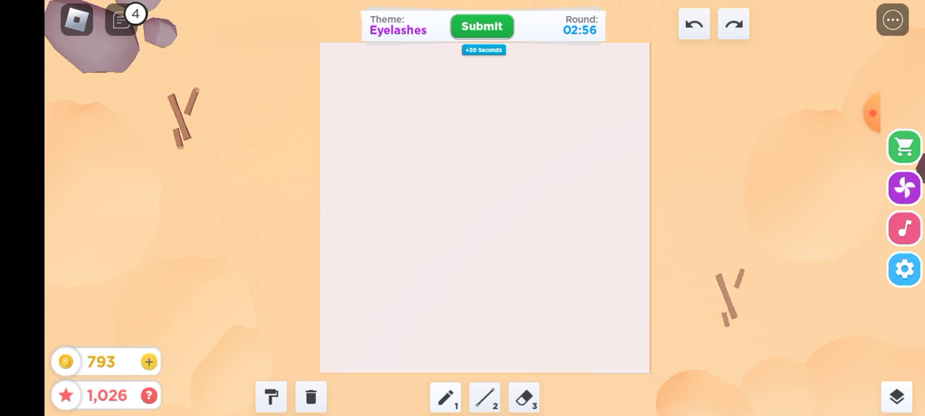
- Dismiss the canvas fill and paint a thick brown blob at the top left
{"action": "left_click", "coordinate": [271, 397]}
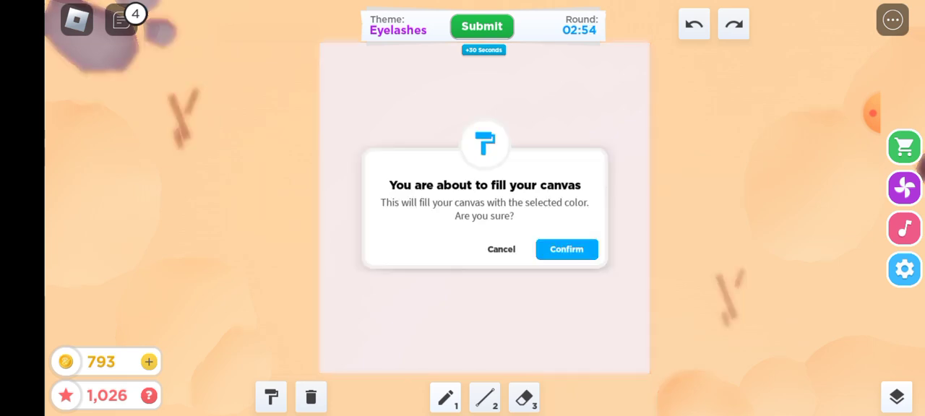
{"action": "left_click", "coordinate": [501, 248]}
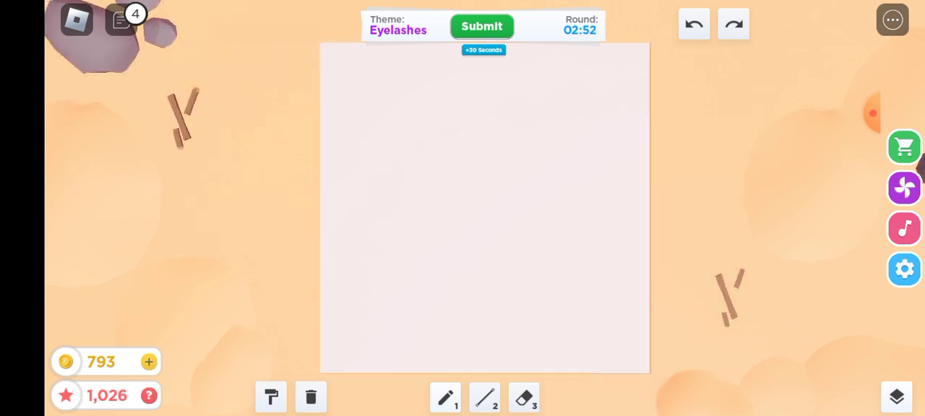
{"action": "left_click", "coordinate": [271, 396]}
{"action": "left_click", "coordinate": [445, 397]}
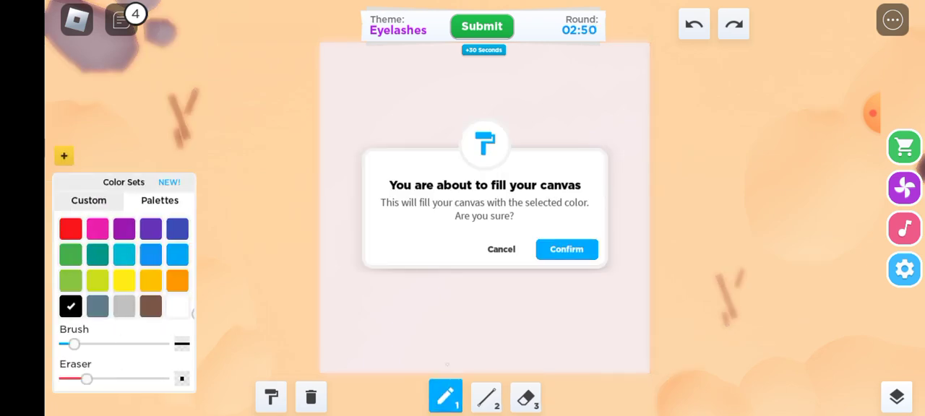
{"action": "left_click", "coordinate": [501, 248]}
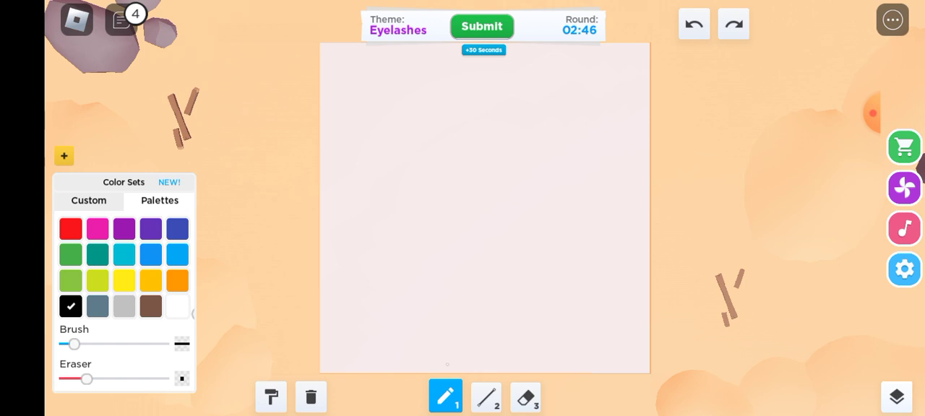
{"action": "left_click", "coordinate": [150, 307]}
{"action": "left_click_drag", "start_coordinate": [74, 344], "coordinate": [137, 344]}
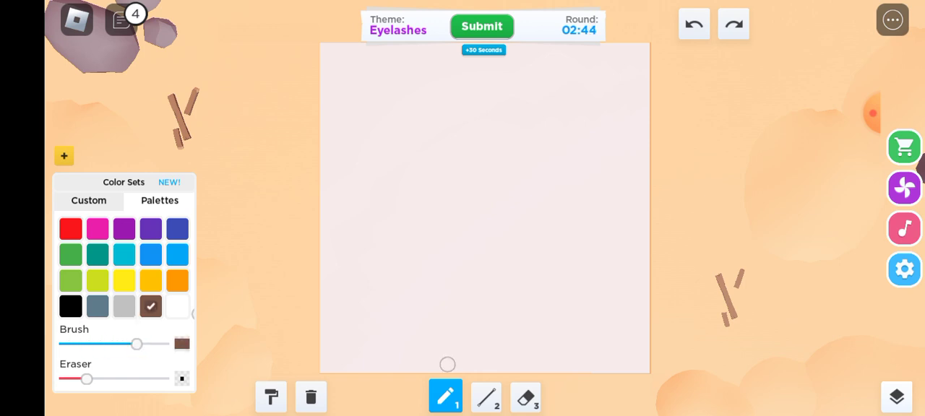
{"action": "mouse_move", "coordinate": [380, 76]}
{"action": "left_mouse_down"}
{"action": "mouse_move", "coordinate": [414, 151]}
{"action": "mouse_move", "coordinate": [394, 149]}
{"action": "mouse_move", "coordinate": [375, 97]}
{"action": "mouse_move", "coordinate": [354, 137]}
{"action": "mouse_move", "coordinate": [352, 95]}
{"action": "mouse_move", "coordinate": [457, 85]}
{"action": "mouse_move", "coordinate": [426, 69]}
{"action": "mouse_move", "coordinate": [361, 159]}
{"action": "mouse_move", "coordinate": [450, 148]}
{"action": "mouse_move", "coordinate": [466, 83]}
{"action": "left_mouse_up"}
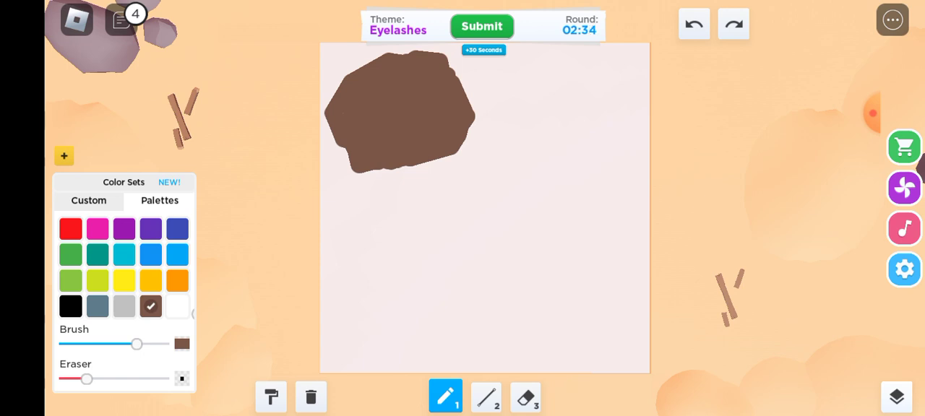
- Erase the brown blob to leave the canvas blank
{"action": "left_click", "coordinate": [70, 307]}
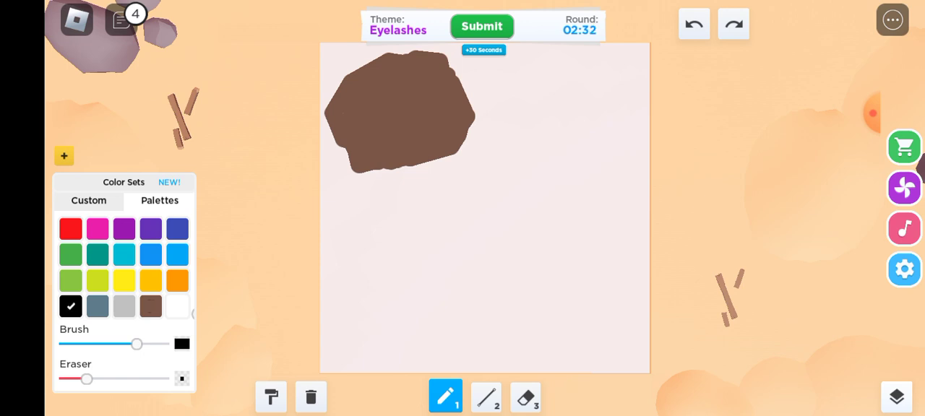
{"action": "left_click_drag", "start_coordinate": [137, 344], "coordinate": [74, 345]}
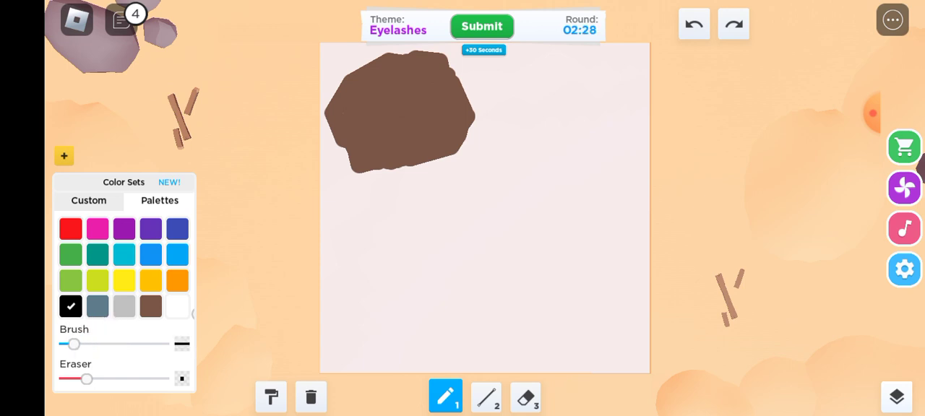
{"action": "left_click", "coordinate": [525, 397]}
{"action": "mouse_move", "coordinate": [436, 135]}
{"action": "left_mouse_down"}
{"action": "mouse_move", "coordinate": [365, 164]}
{"action": "mouse_move", "coordinate": [455, 137]}
{"action": "mouse_move", "coordinate": [357, 163]}
{"action": "mouse_move", "coordinate": [358, 146]}
{"action": "mouse_move", "coordinate": [322, 156]}
{"action": "mouse_move", "coordinate": [404, 130]}
{"action": "mouse_move", "coordinate": [365, 85]}
{"action": "mouse_move", "coordinate": [428, 66]}
{"action": "mouse_move", "coordinate": [418, 126]}
{"action": "mouse_move", "coordinate": [369, 203]}
{"action": "left_mouse_up"}
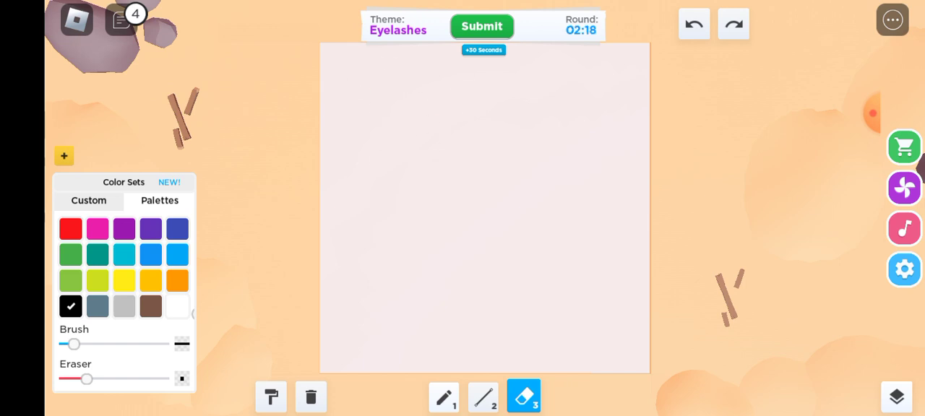
{"action": "left_click_drag", "start_coordinate": [74, 344], "coordinate": [93, 344]}
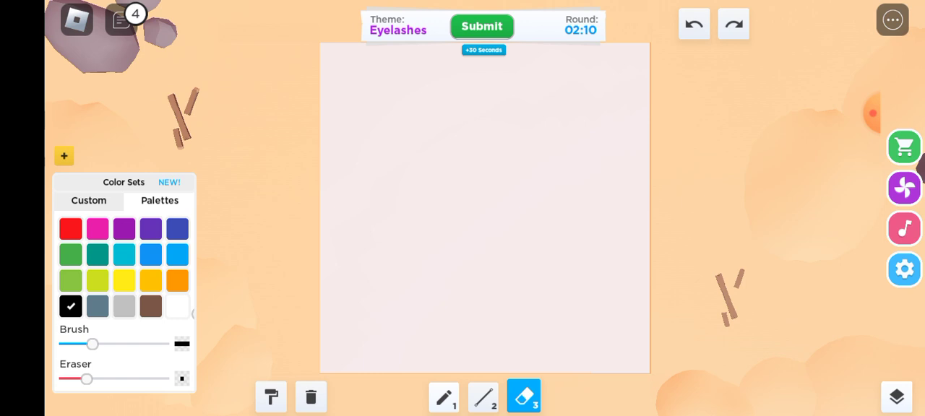
- Draw a black freehand eye outline with an inner lid line in the top-left
{"action": "left_click", "coordinate": [445, 397]}
{"action": "left_click_drag", "start_coordinate": [339, 105], "coordinate": [416, 110]}
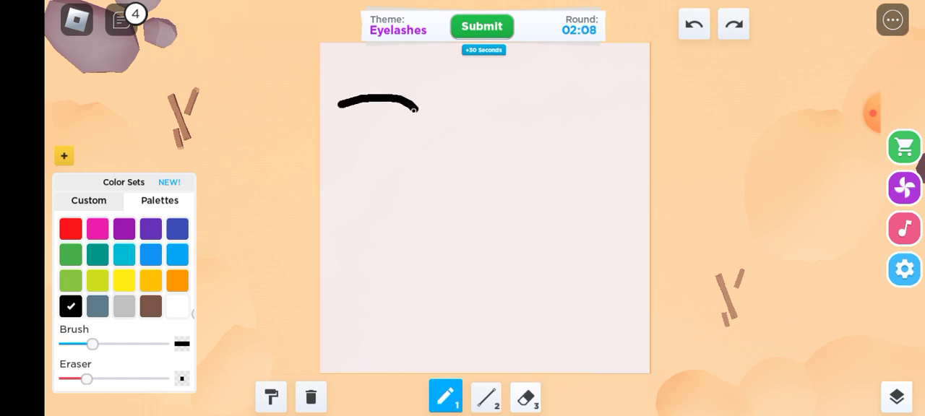
{"action": "left_click_drag", "start_coordinate": [334, 107], "coordinate": [422, 121]}
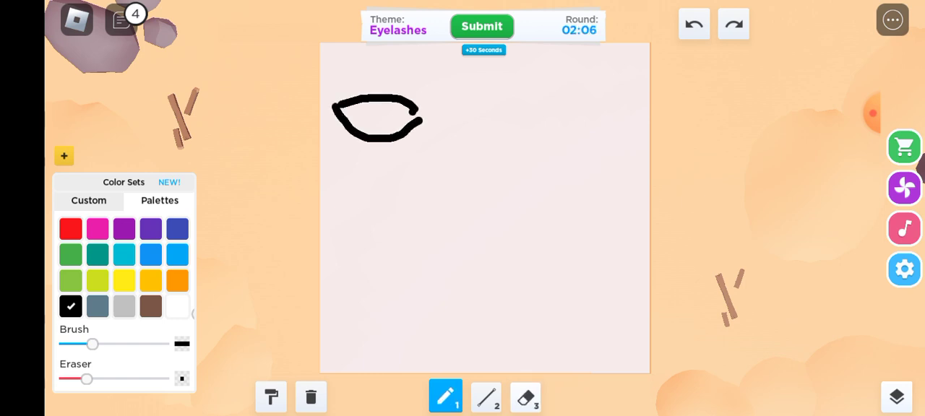
{"action": "mouse_move", "coordinate": [416, 114]}
{"action": "left_mouse_down"}
{"action": "mouse_move", "coordinate": [344, 110]}
{"action": "mouse_move", "coordinate": [405, 117]}
{"action": "left_mouse_up"}
- Shade the top-left eye's lid with pink eyeshadow using a thinner brush
{"action": "left_click", "coordinate": [896, 397]}
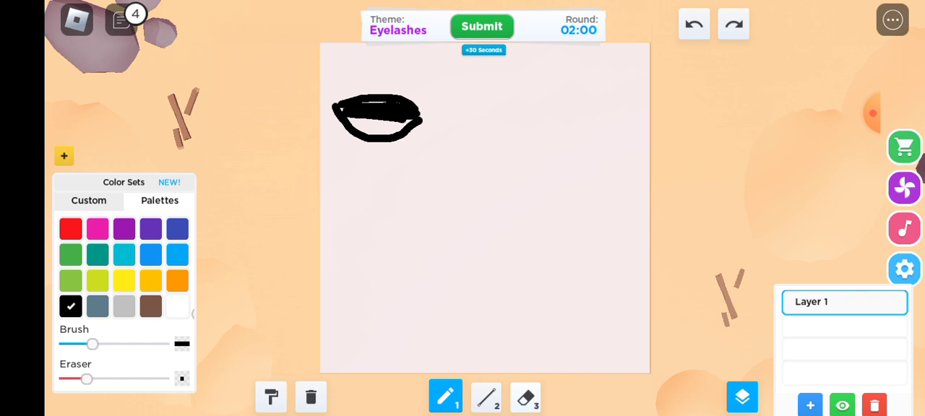
{"action": "left_click", "coordinate": [97, 229]}
{"action": "left_click_drag", "start_coordinate": [92, 345], "coordinate": [74, 345]}
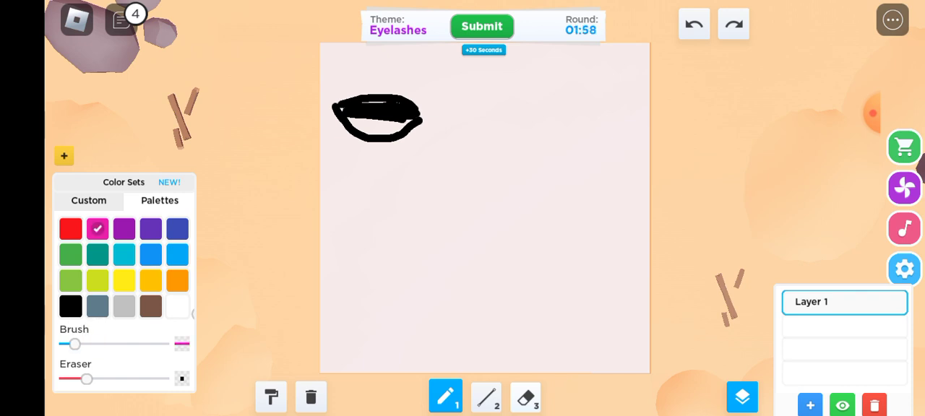
{"action": "left_click_drag", "start_coordinate": [381, 106], "coordinate": [404, 110]}
{"action": "mouse_move", "coordinate": [367, 115]}
{"action": "left_mouse_down"}
{"action": "mouse_move", "coordinate": [403, 121]}
{"action": "mouse_move", "coordinate": [414, 109]}
{"action": "mouse_move", "coordinate": [354, 103]}
{"action": "left_mouse_up"}
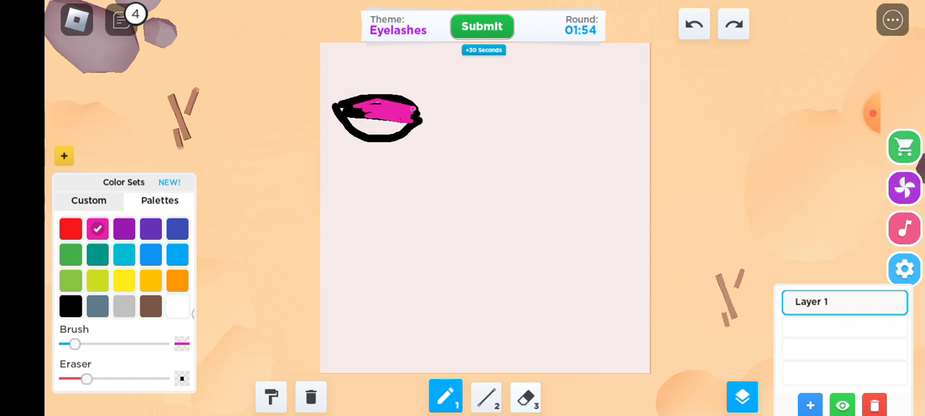
{"action": "mouse_move", "coordinate": [408, 112]}
{"action": "left_mouse_down"}
{"action": "mouse_move", "coordinate": [370, 101]}
{"action": "mouse_move", "coordinate": [347, 112]}
{"action": "mouse_move", "coordinate": [416, 101]}
{"action": "mouse_move", "coordinate": [346, 108]}
{"action": "left_mouse_up"}
- Switch to a thin black brush and draw the first eyelashes above the pink eye
{"action": "left_click", "coordinate": [70, 306]}
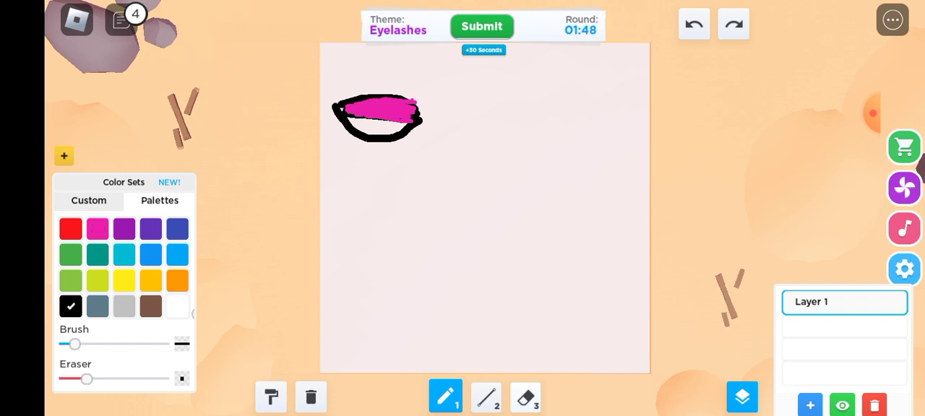
{"action": "mouse_move", "coordinate": [75, 344]}
{"action": "left_mouse_down"}
{"action": "mouse_move", "coordinate": [164, 344]}
{"action": "mouse_move", "coordinate": [78, 344]}
{"action": "left_mouse_up"}
{"action": "left_click", "coordinate": [742, 397]}
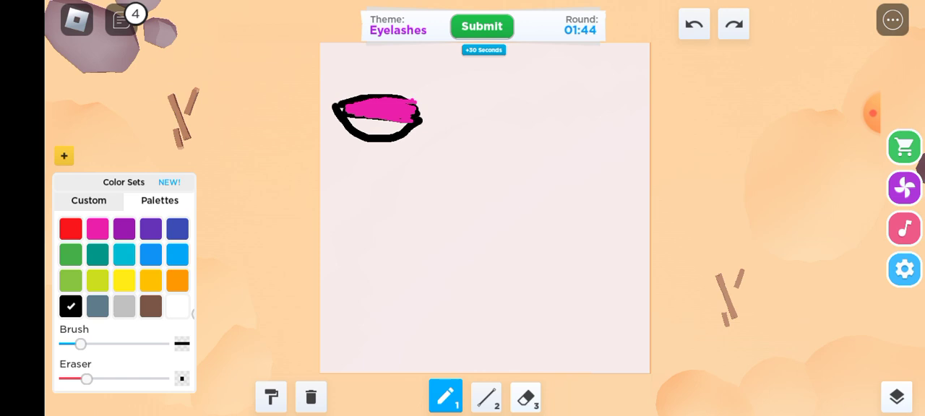
{"action": "left_click_drag", "start_coordinate": [404, 86], "coordinate": [404, 113]}
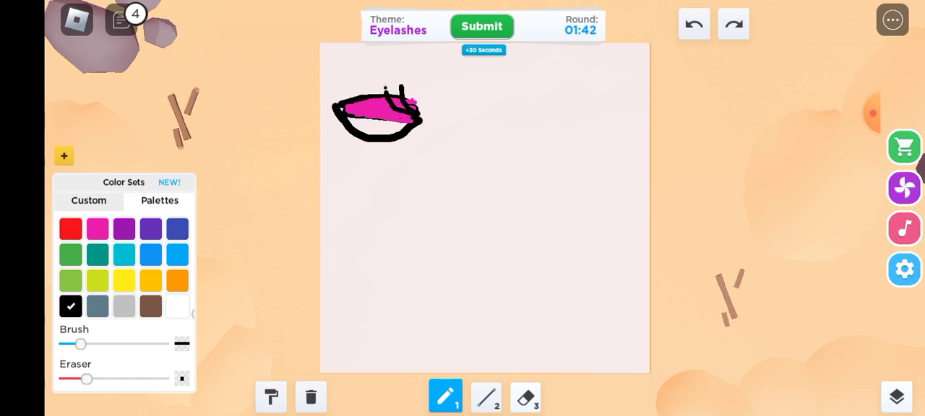
{"action": "left_click_drag", "start_coordinate": [366, 84], "coordinate": [391, 112]}
{"action": "left_click", "coordinate": [897, 397]}
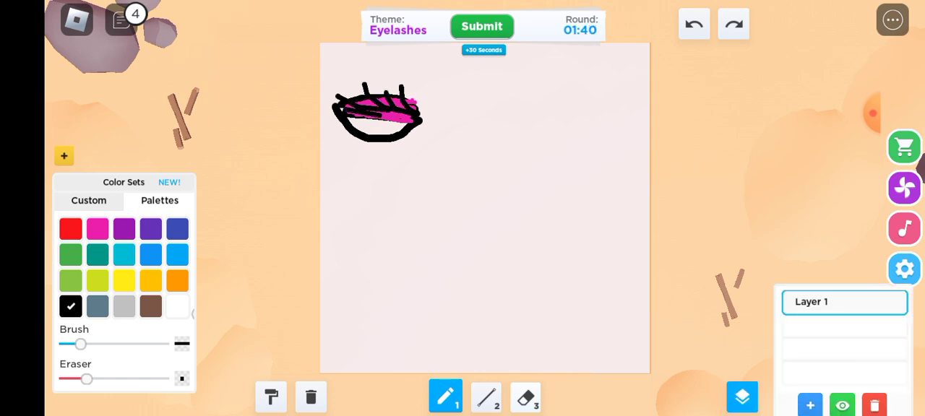
- Add more lashes and a black pupil, then enlarge the brush and pick white
{"action": "mouse_move", "coordinate": [324, 102]}
{"action": "left_mouse_down"}
{"action": "mouse_move", "coordinate": [376, 115]}
{"action": "mouse_move", "coordinate": [401, 71]}
{"action": "left_mouse_up"}
{"action": "left_click", "coordinate": [315, 85]}
{"action": "left_click_drag", "start_coordinate": [394, 108], "coordinate": [381, 66]}
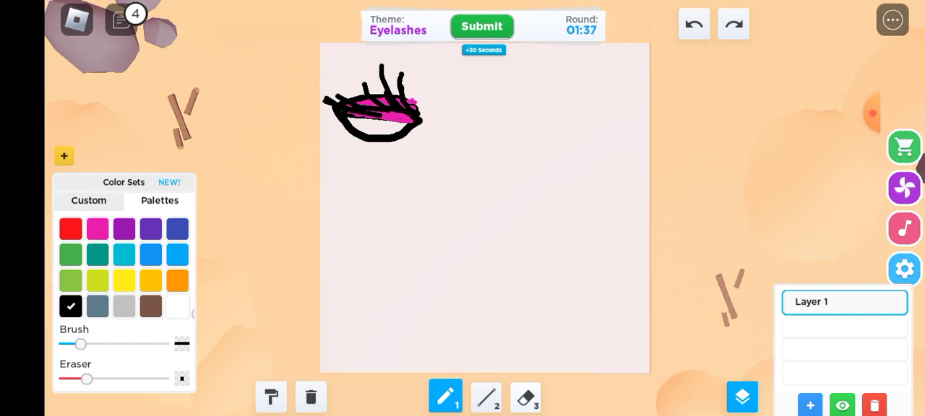
{"action": "mouse_move", "coordinate": [371, 103]}
{"action": "left_mouse_down"}
{"action": "mouse_move", "coordinate": [360, 75]}
{"action": "mouse_move", "coordinate": [328, 78]}
{"action": "left_mouse_up"}
{"action": "left_click_drag", "start_coordinate": [371, 123], "coordinate": [397, 124]}
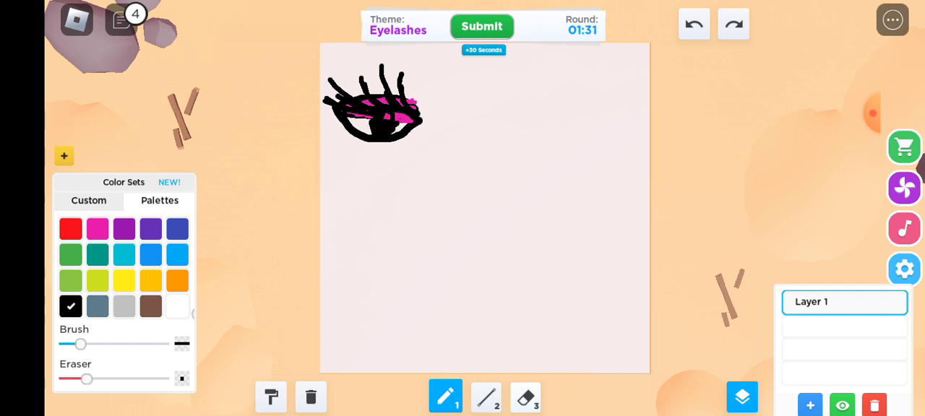
{"action": "mouse_move", "coordinate": [80, 344]}
{"action": "left_mouse_down"}
{"action": "mouse_move", "coordinate": [94, 344]}
{"action": "mouse_move", "coordinate": [66, 345]}
{"action": "left_mouse_up"}
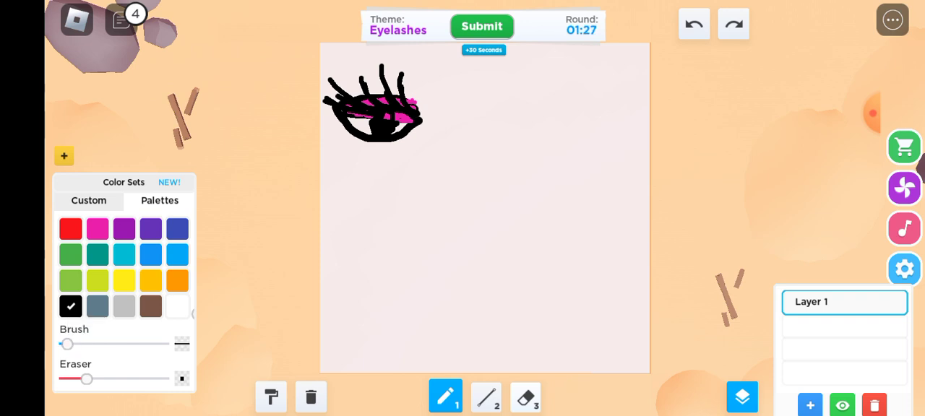
{"action": "left_click_drag", "start_coordinate": [67, 344], "coordinate": [77, 344]}
{"action": "left_click", "coordinate": [177, 306]}
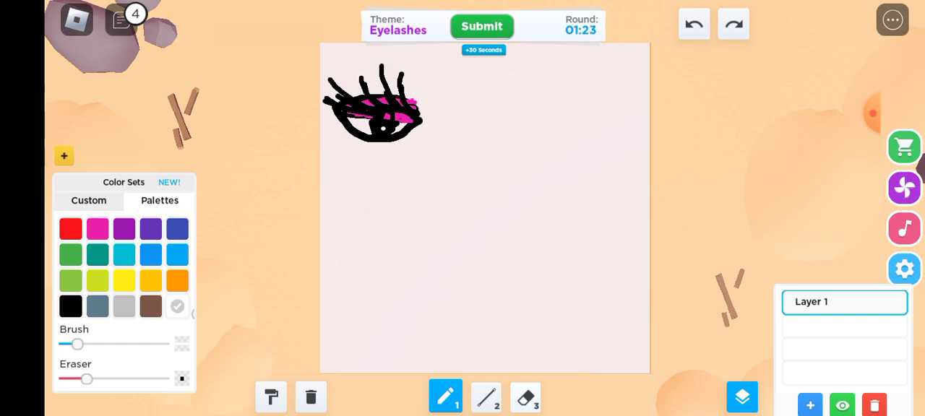
- Outline a second eye below the first in black and shade it blue
{"action": "left_click", "coordinate": [70, 306]}
{"action": "left_click_drag", "start_coordinate": [77, 344], "coordinate": [83, 345]}
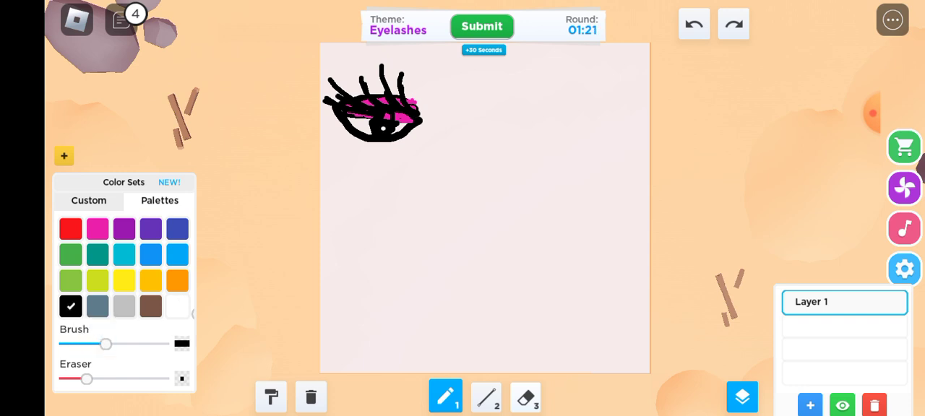
{"action": "mouse_move", "coordinate": [345, 213]}
{"action": "left_mouse_down"}
{"action": "mouse_move", "coordinate": [447, 222]}
{"action": "mouse_move", "coordinate": [336, 217]}
{"action": "left_mouse_up"}
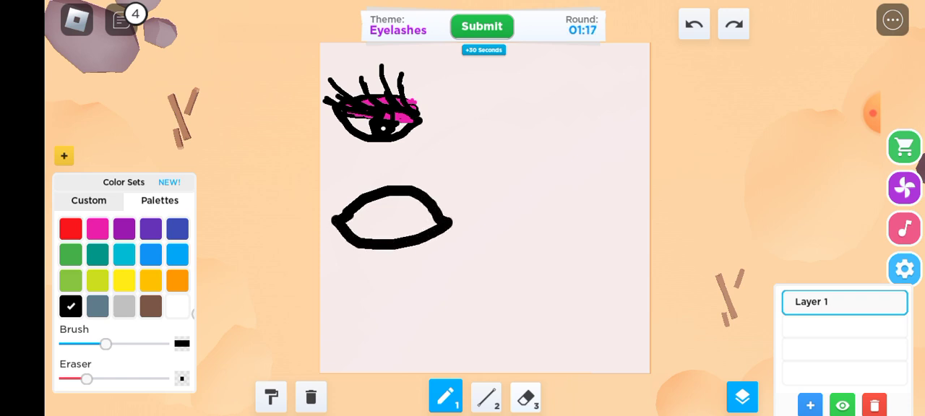
{"action": "left_click", "coordinate": [177, 229]}
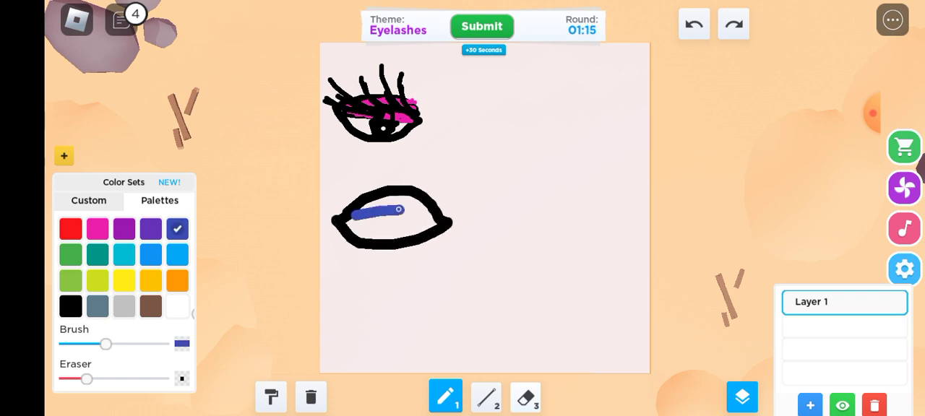
{"action": "left_click_drag", "start_coordinate": [354, 215], "coordinate": [434, 211]}
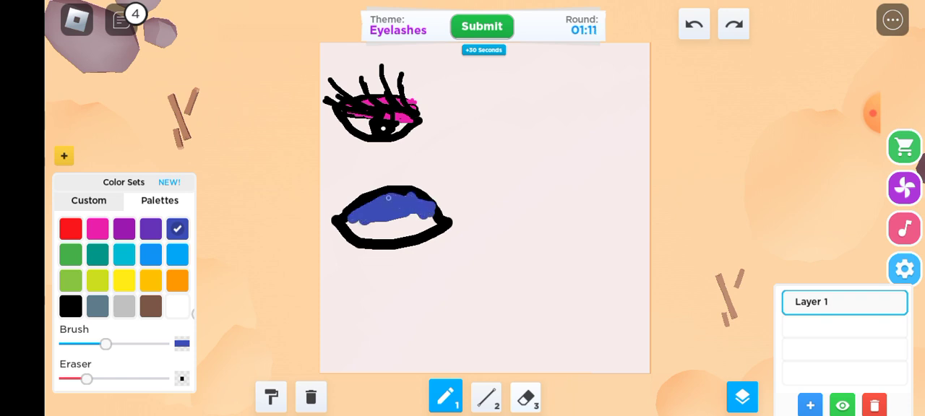
{"action": "left_click_drag", "start_coordinate": [430, 214], "coordinate": [347, 213]}
- With a thinner black brush, draw a thick tall lash on the blue eye's right side
{"action": "left_click", "coordinate": [70, 306]}
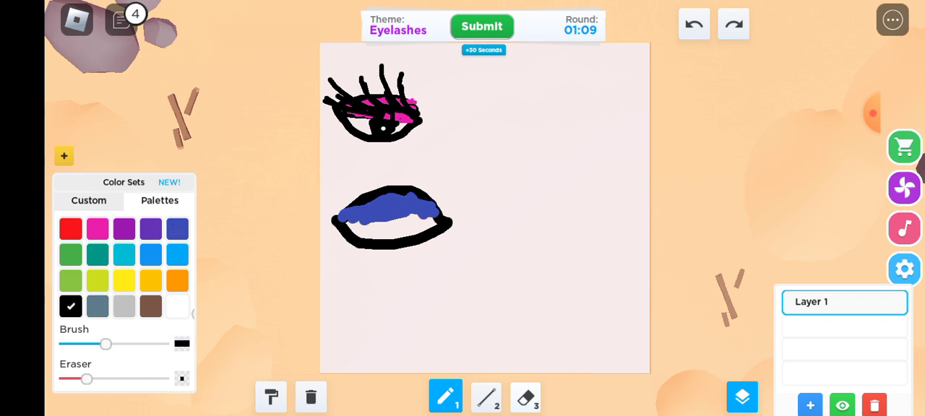
{"action": "left_click_drag", "start_coordinate": [105, 345], "coordinate": [89, 344]}
{"action": "mouse_move", "coordinate": [409, 217]}
{"action": "left_mouse_down"}
{"action": "mouse_move", "coordinate": [435, 222]}
{"action": "mouse_move", "coordinate": [340, 217]}
{"action": "mouse_move", "coordinate": [394, 224]}
{"action": "mouse_move", "coordinate": [423, 163]}
{"action": "left_mouse_up"}
{"action": "mouse_move", "coordinate": [423, 195]}
{"action": "left_mouse_down"}
{"action": "mouse_move", "coordinate": [435, 141]}
{"action": "mouse_move", "coordinate": [431, 217]}
{"action": "left_mouse_up"}
{"action": "left_click_drag", "start_coordinate": [418, 177], "coordinate": [434, 224]}
{"action": "left_click_drag", "start_coordinate": [430, 197], "coordinate": [435, 217]}
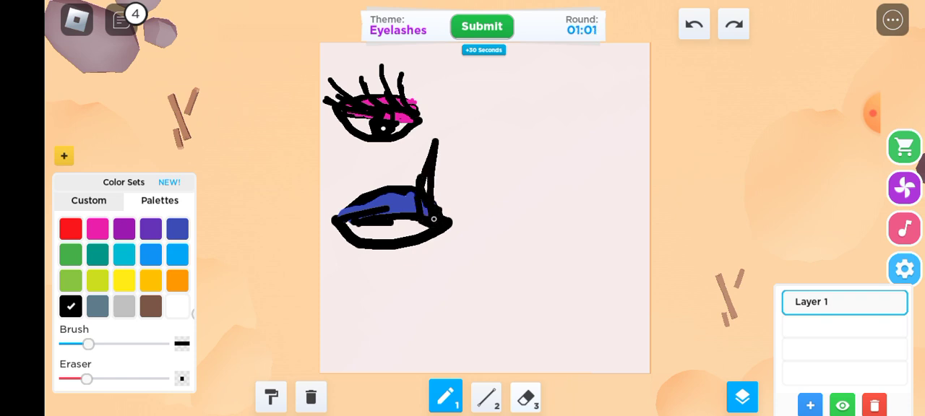
{"action": "mouse_move", "coordinate": [423, 177]}
{"action": "left_mouse_down"}
{"action": "mouse_move", "coordinate": [425, 224]}
{"action": "mouse_move", "coordinate": [398, 196]}
{"action": "left_mouse_up"}
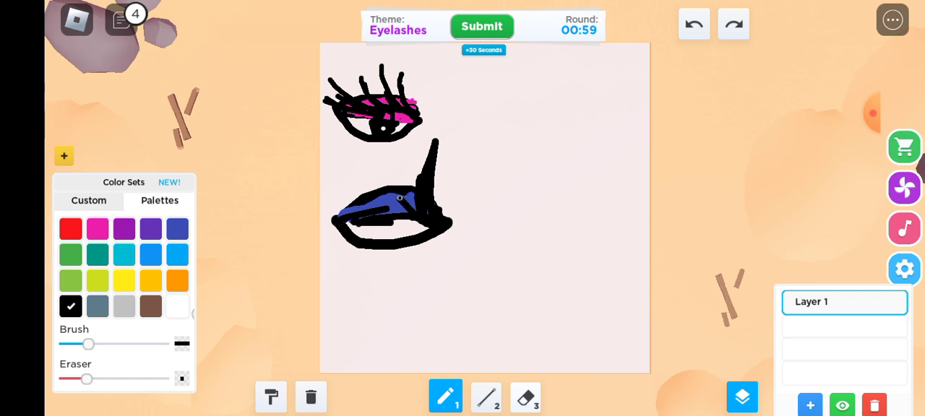
- Add upright and diagonal black lashes across the blue eye's middle and left side
{"action": "left_click_drag", "start_coordinate": [396, 163], "coordinate": [414, 224]}
{"action": "mouse_move", "coordinate": [389, 186]}
{"action": "left_mouse_down"}
{"action": "mouse_move", "coordinate": [388, 160]}
{"action": "mouse_move", "coordinate": [394, 210]}
{"action": "left_mouse_up"}
{"action": "mouse_move", "coordinate": [384, 159]}
{"action": "left_mouse_down"}
{"action": "mouse_move", "coordinate": [398, 216]}
{"action": "mouse_move", "coordinate": [391, 178]}
{"action": "mouse_move", "coordinate": [399, 149]}
{"action": "mouse_move", "coordinate": [390, 214]}
{"action": "left_mouse_up"}
{"action": "left_click_drag", "start_coordinate": [347, 163], "coordinate": [387, 214]}
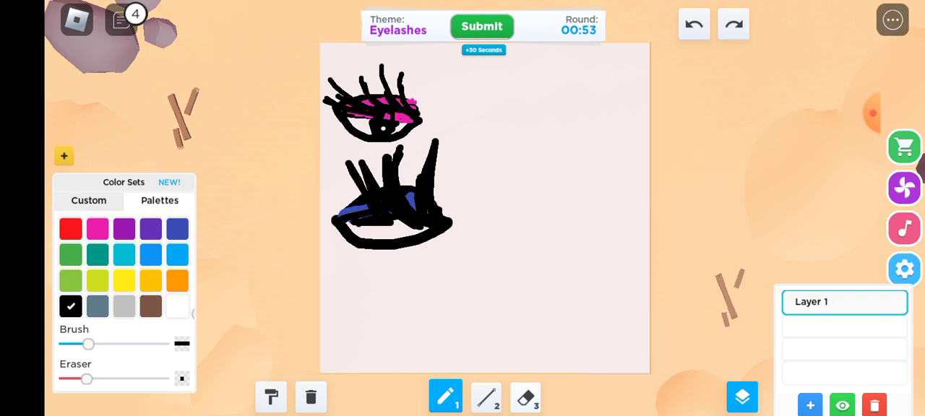
{"action": "left_click_drag", "start_coordinate": [353, 163], "coordinate": [377, 209]}
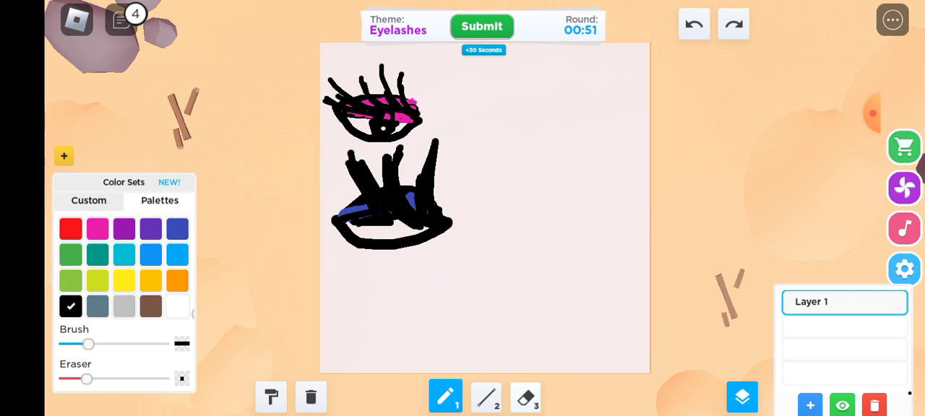
{"action": "mouse_move", "coordinate": [331, 175]}
{"action": "left_mouse_down"}
{"action": "mouse_move", "coordinate": [361, 217]}
{"action": "mouse_move", "coordinate": [347, 210]}
{"action": "mouse_move", "coordinate": [369, 225]}
{"action": "left_mouse_up"}
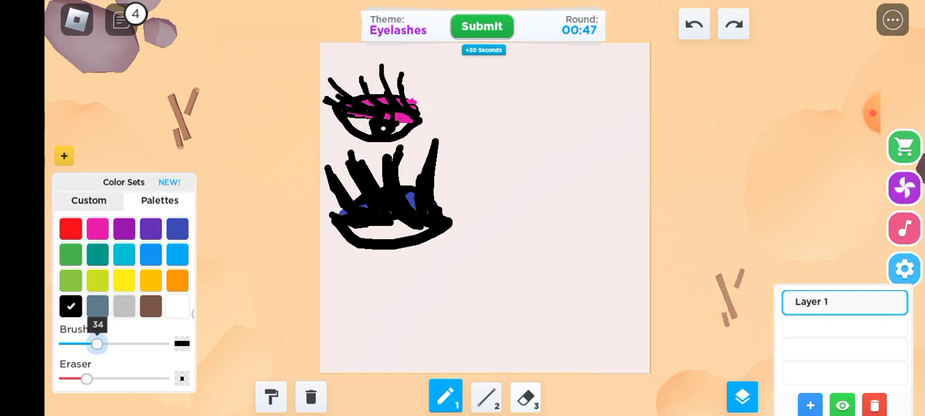
- Fill the blue eye's pupil black with a large brush and dab a white highlight
{"action": "left_click_drag", "start_coordinate": [88, 345], "coordinate": [118, 345]}
{"action": "left_click_drag", "start_coordinate": [375, 231], "coordinate": [405, 225]}
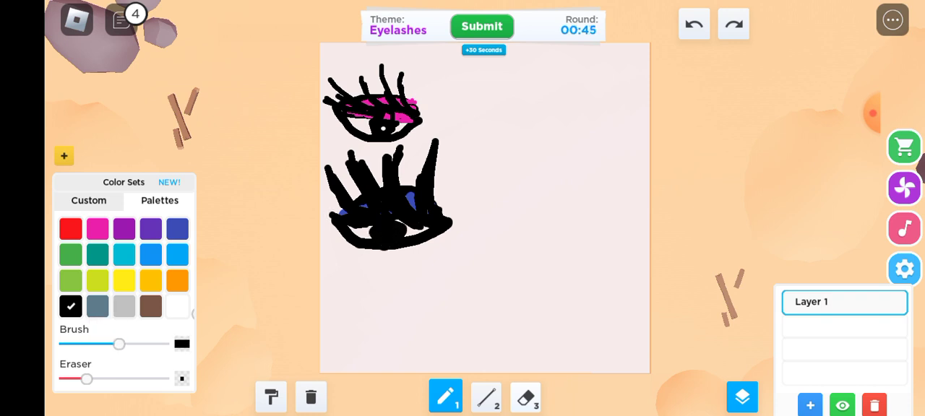
{"action": "left_click", "coordinate": [177, 307]}
{"action": "left_click_drag", "start_coordinate": [118, 345], "coordinate": [80, 345]}
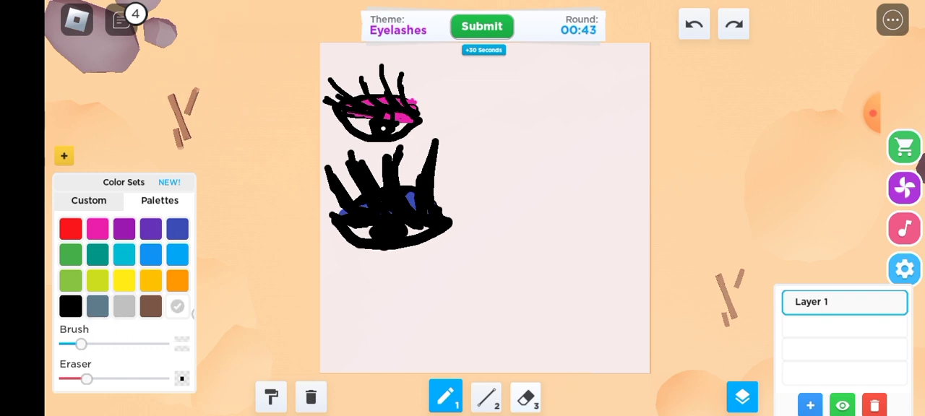
{"action": "left_click", "coordinate": [391, 235]}
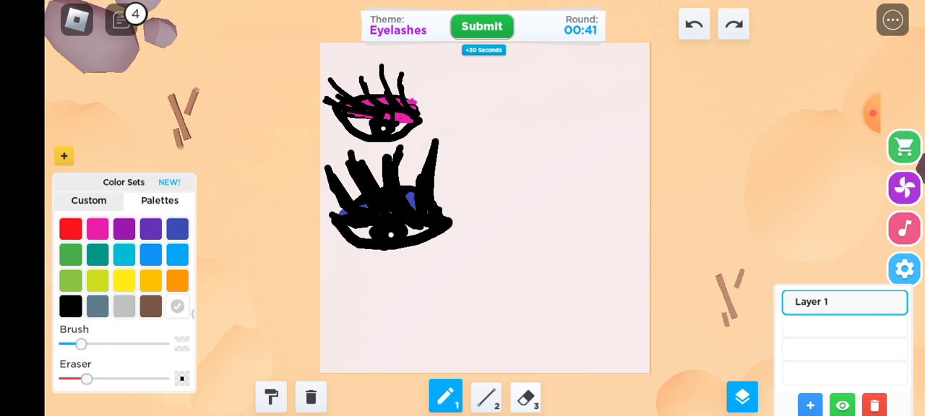
- Draw a third eye's black lids at the bottom and paint thick yellow eyeshadow
{"action": "left_click", "coordinate": [70, 307]}
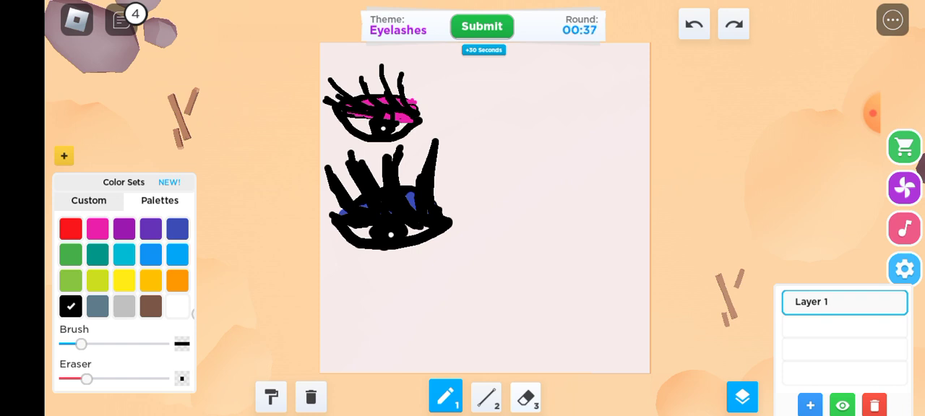
{"action": "left_click_drag", "start_coordinate": [366, 322], "coordinate": [470, 331]}
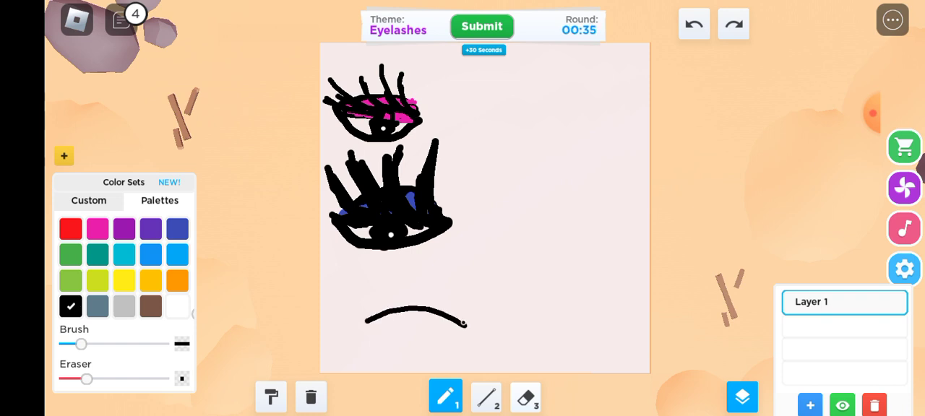
{"action": "mouse_move", "coordinate": [366, 324]}
{"action": "left_mouse_down"}
{"action": "mouse_move", "coordinate": [477, 334]}
{"action": "mouse_move", "coordinate": [373, 322]}
{"action": "mouse_move", "coordinate": [475, 325]}
{"action": "left_mouse_up"}
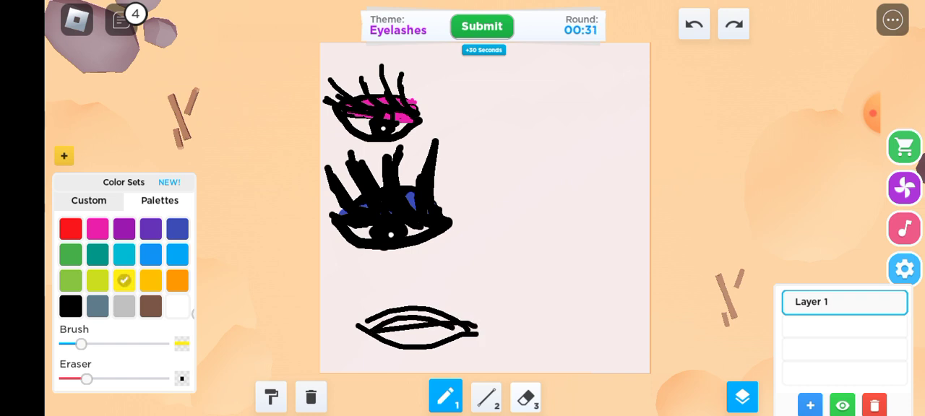
{"action": "left_click", "coordinate": [124, 280]}
{"action": "left_click_drag", "start_coordinate": [80, 344], "coordinate": [140, 344]}
{"action": "left_click_drag", "start_coordinate": [361, 326], "coordinate": [468, 322]}
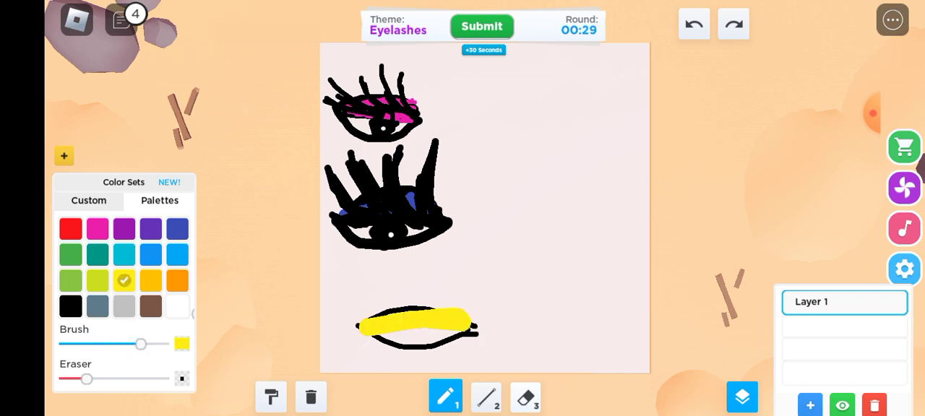
- With a thin black brush, draw the first fine lashes on the yellow eye
{"action": "left_click", "coordinate": [70, 306]}
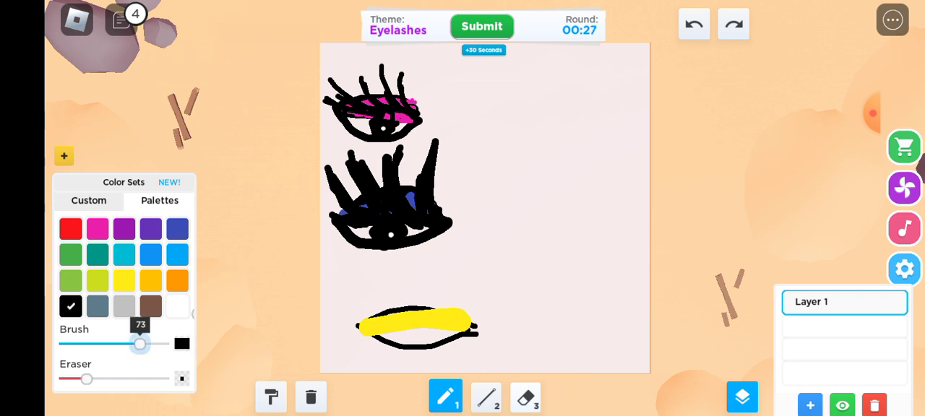
{"action": "left_click_drag", "start_coordinate": [140, 344], "coordinate": [69, 344]}
{"action": "left_click_drag", "start_coordinate": [455, 327], "coordinate": [357, 339]}
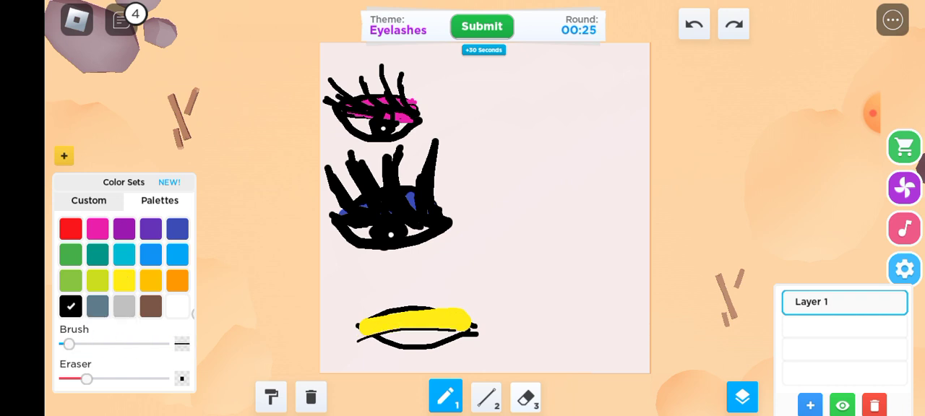
{"action": "left_click_drag", "start_coordinate": [463, 327], "coordinate": [439, 279]}
{"action": "left_click_drag", "start_coordinate": [444, 327], "coordinate": [407, 312]}
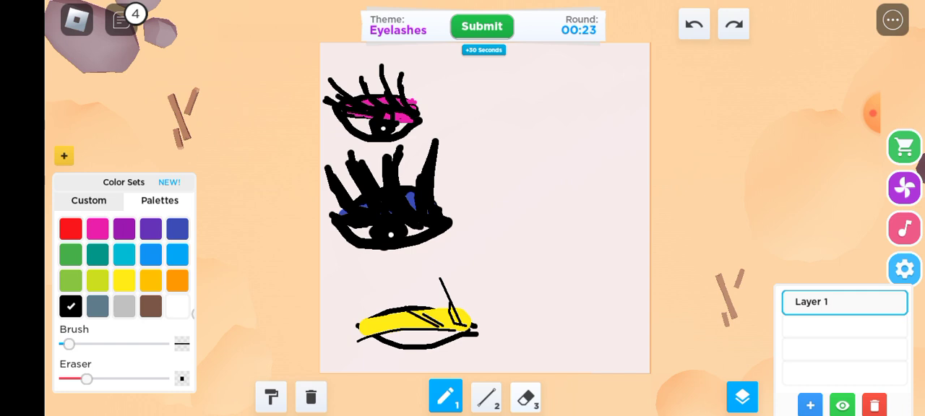
{"action": "left_click_drag", "start_coordinate": [456, 329], "coordinate": [433, 301]}
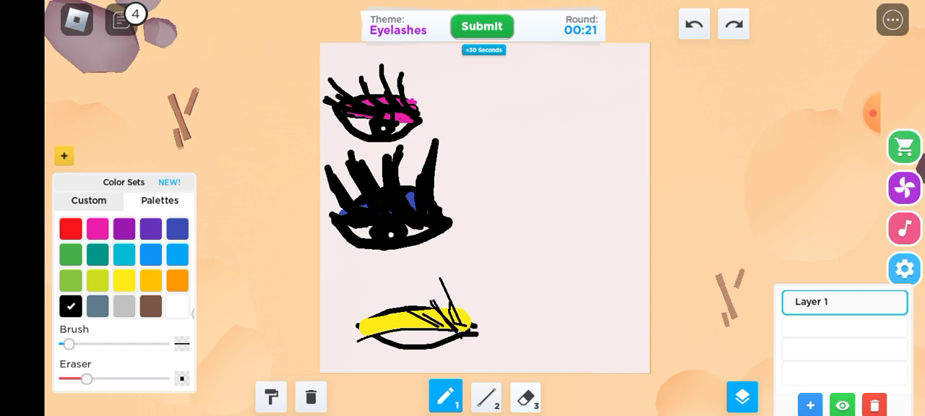
- Fill in more thin freehand lashes across the yellow eye, left to right
{"action": "left_click", "coordinate": [486, 397]}
{"action": "left_click", "coordinate": [445, 396]}
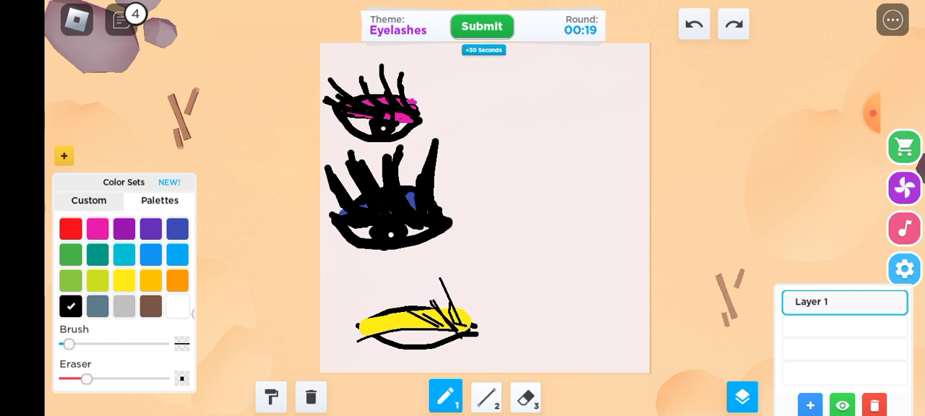
{"action": "mouse_move", "coordinate": [443, 323]}
{"action": "left_mouse_down"}
{"action": "mouse_move", "coordinate": [411, 295]}
{"action": "mouse_move", "coordinate": [426, 300]}
{"action": "left_mouse_up"}
{"action": "mouse_move", "coordinate": [441, 337]}
{"action": "left_mouse_down"}
{"action": "mouse_move", "coordinate": [389, 319]}
{"action": "mouse_move", "coordinate": [385, 282]}
{"action": "left_mouse_up"}
{"action": "mouse_move", "coordinate": [410, 319]}
{"action": "left_mouse_down"}
{"action": "mouse_move", "coordinate": [390, 296]}
{"action": "mouse_move", "coordinate": [360, 334]}
{"action": "mouse_move", "coordinate": [337, 320]}
{"action": "mouse_move", "coordinate": [366, 324]}
{"action": "left_mouse_up"}
{"action": "left_click_drag", "start_coordinate": [391, 337], "coordinate": [354, 294]}
{"action": "mouse_move", "coordinate": [389, 322]}
{"action": "left_mouse_down"}
{"action": "mouse_move", "coordinate": [367, 299]}
{"action": "mouse_move", "coordinate": [383, 292]}
{"action": "left_mouse_up"}
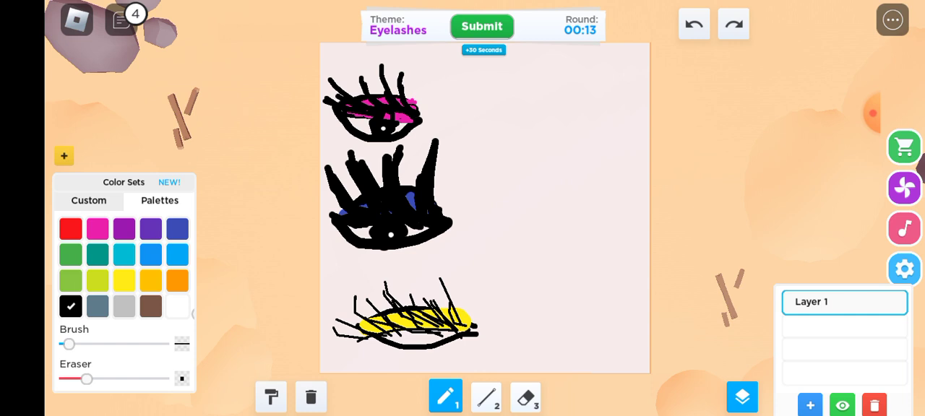
{"action": "mouse_move", "coordinate": [429, 321]}
{"action": "left_mouse_down"}
{"action": "mouse_move", "coordinate": [410, 295]}
{"action": "mouse_move", "coordinate": [429, 274]}
{"action": "left_mouse_up"}
{"action": "left_click_drag", "start_coordinate": [448, 304], "coordinate": [434, 275]}
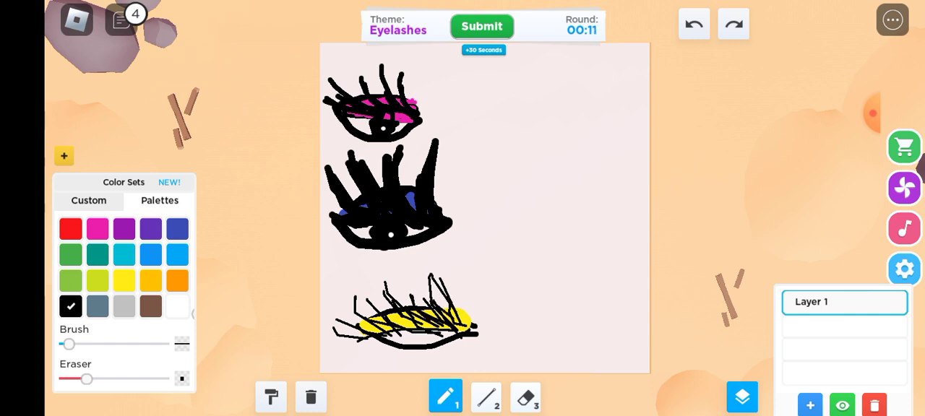
- Paint the yellow eye's black pupil with a larger brush and add a white highlight
{"action": "left_click_drag", "start_coordinate": [68, 345], "coordinate": [136, 345]}
{"action": "mouse_move", "coordinate": [425, 331]}
{"action": "left_mouse_down"}
{"action": "mouse_move", "coordinate": [427, 351]}
{"action": "mouse_move", "coordinate": [416, 337]}
{"action": "left_mouse_up"}
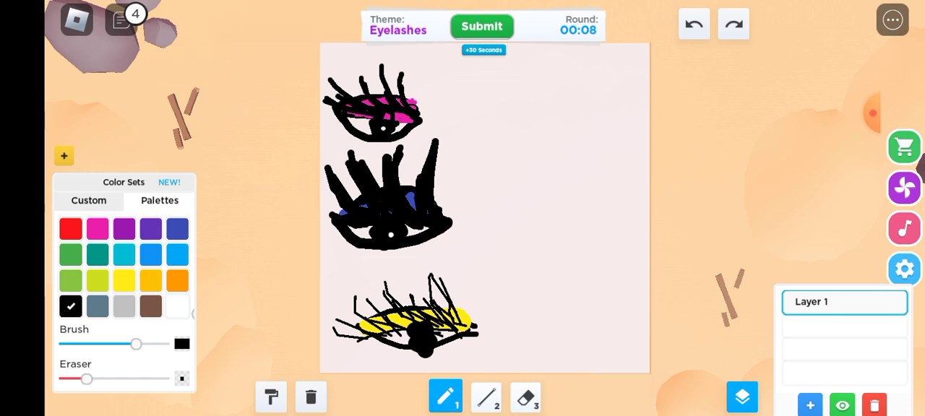
{"action": "left_click_drag", "start_coordinate": [136, 345], "coordinate": [106, 345]}
{"action": "left_click", "coordinate": [421, 343]}
{"action": "left_click", "coordinate": [482, 26]}
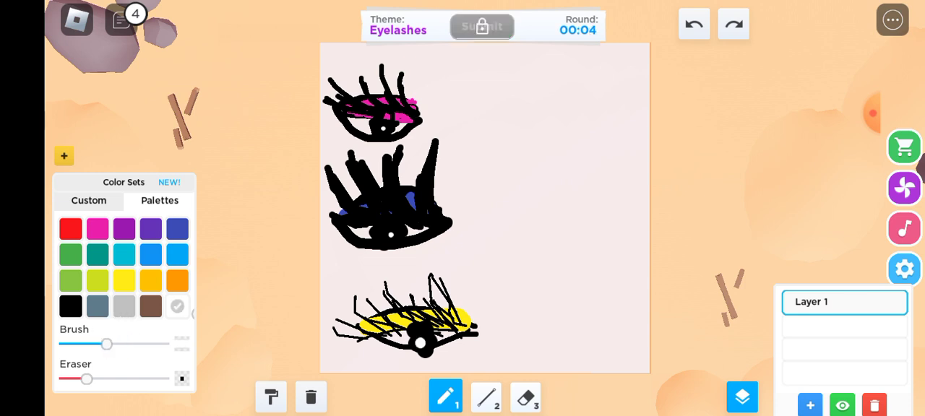
- Rate the blue-iris eye two stars; black eye, two-eye sketch and crying face one star each
{"action": "left_click", "coordinate": [70, 306]}
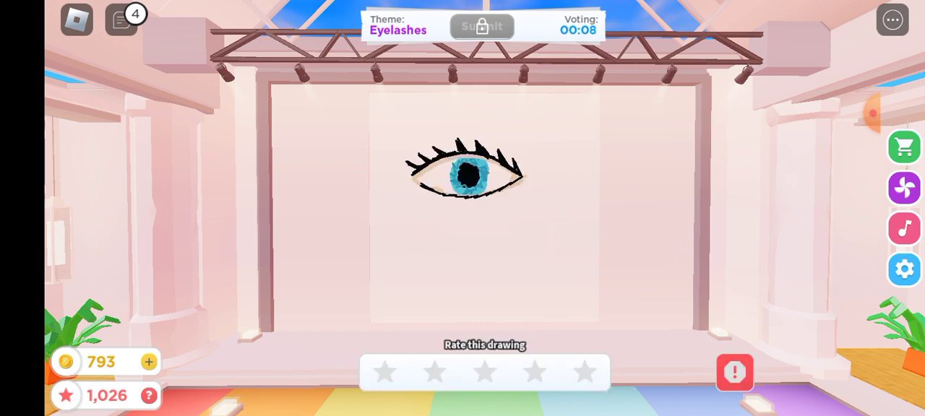
{"action": "left_click", "coordinate": [435, 373]}
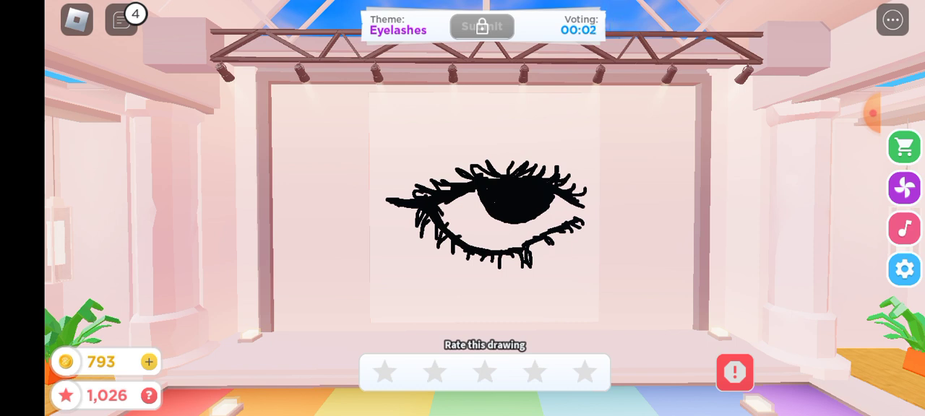
{"action": "left_click", "coordinate": [385, 372]}
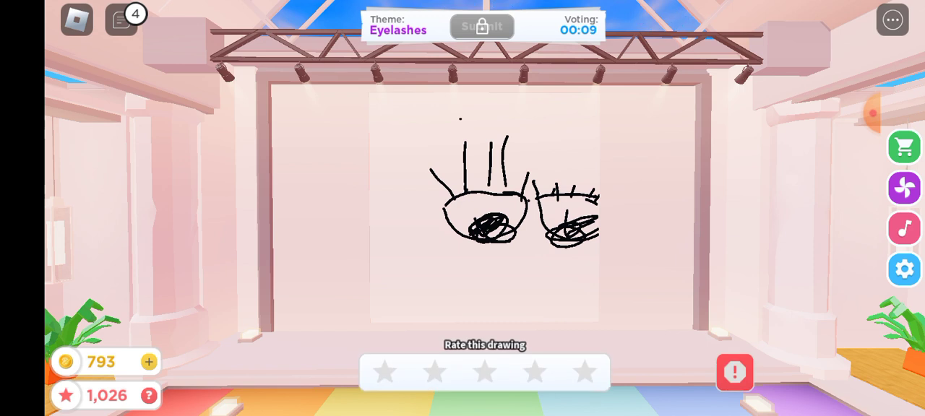
{"action": "left_click", "coordinate": [384, 373]}
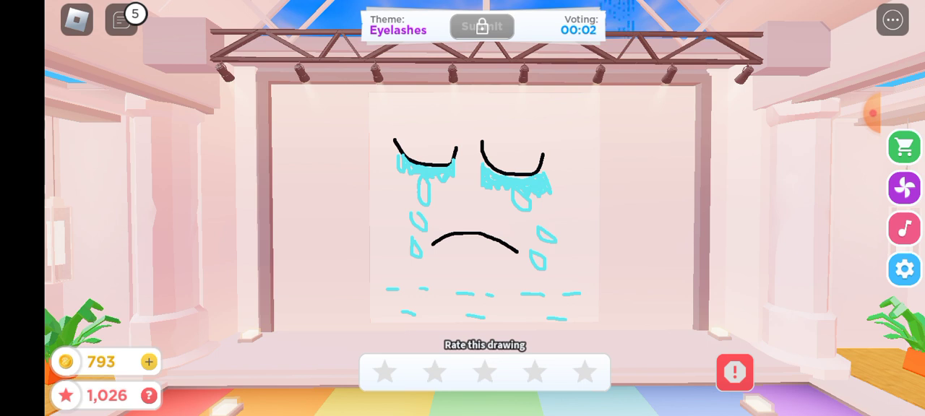
{"action": "left_click", "coordinate": [384, 373]}
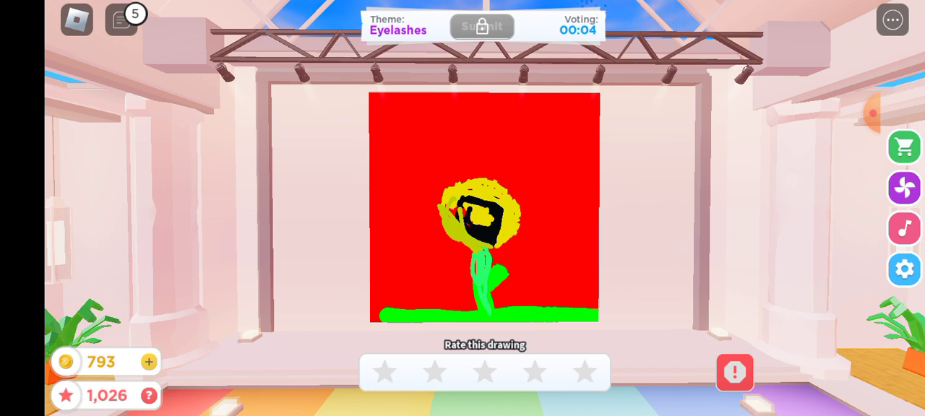
- Rate the red sunflower one star, brown eye sketch two stars, smiling face one star
{"action": "left_click", "coordinate": [385, 372]}
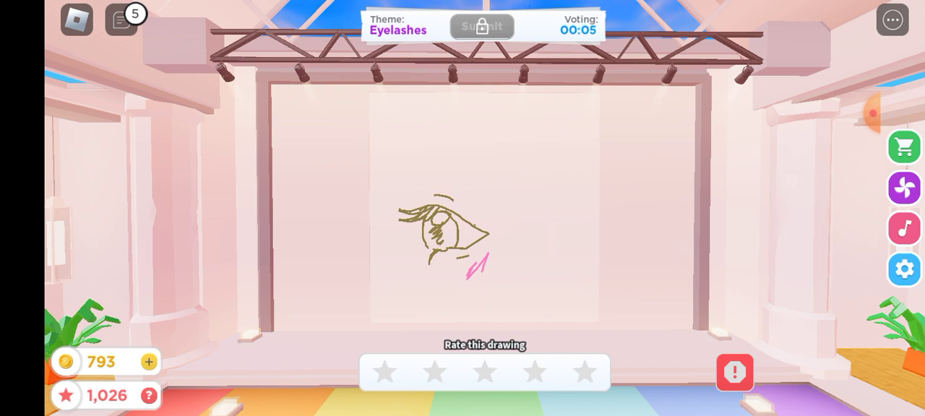
{"action": "left_click", "coordinate": [385, 372]}
{"action": "left_click", "coordinate": [435, 372]}
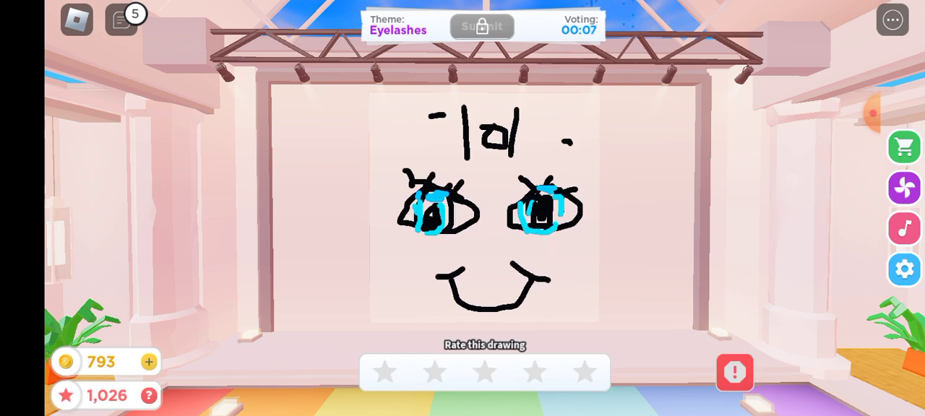
{"action": "left_click", "coordinate": [385, 371]}
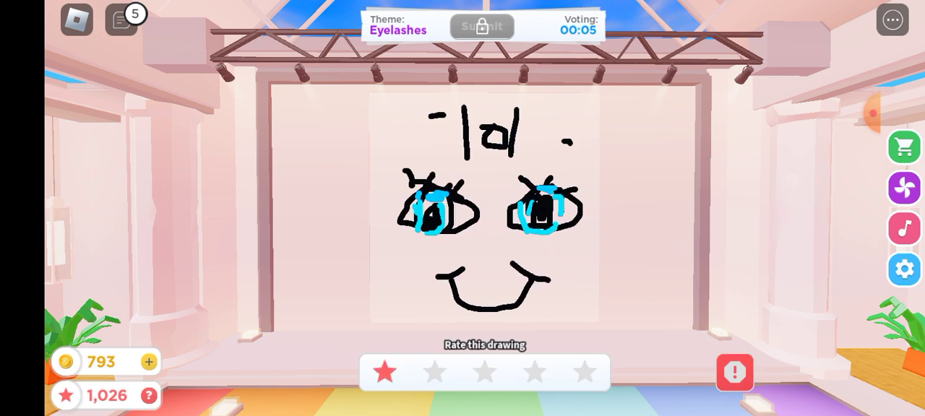